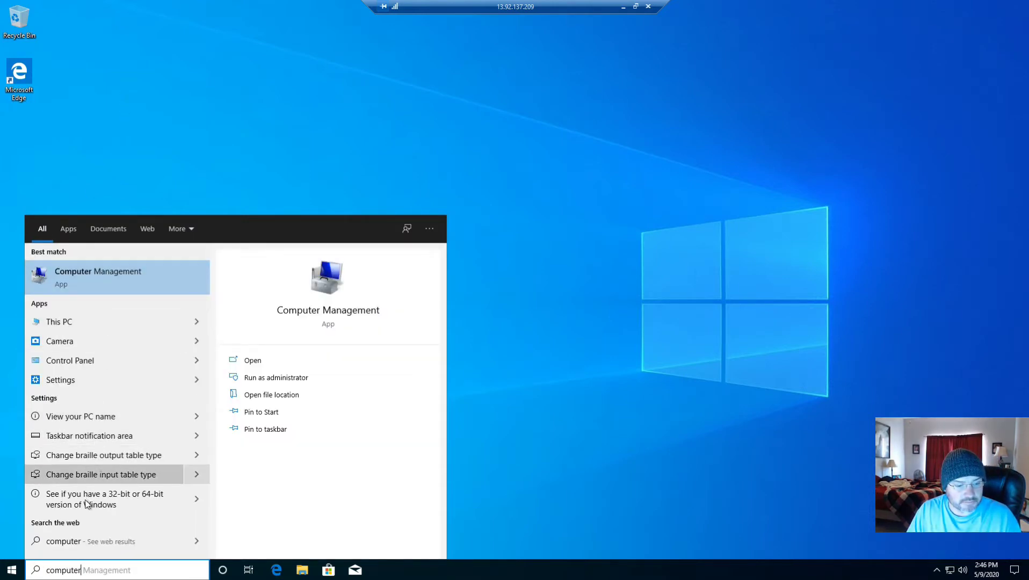
Open the computer name and domain change settings from This PC's properties and check the primary DNS suffix settings
right_click(84, 322)
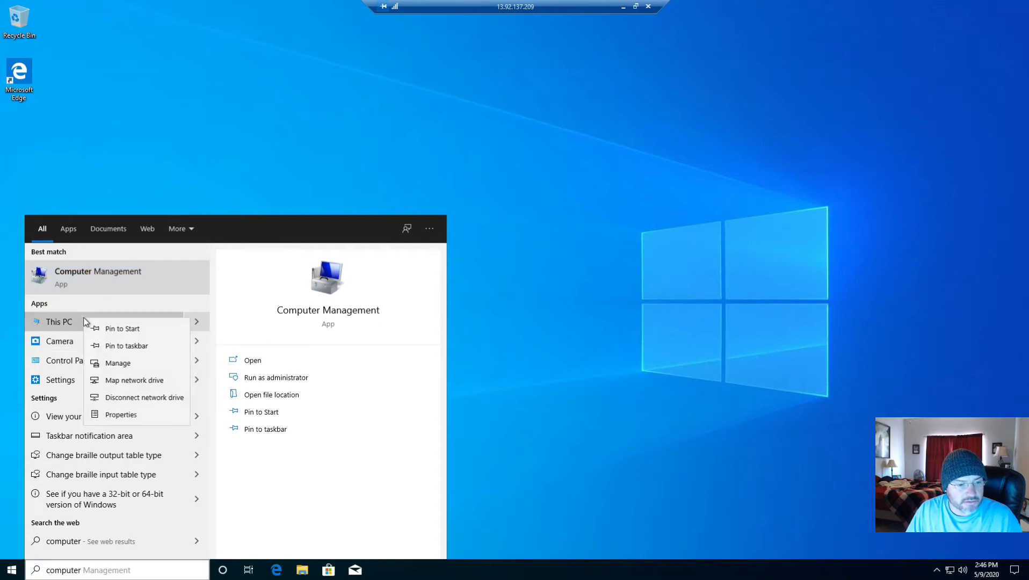
left_click(120, 414)
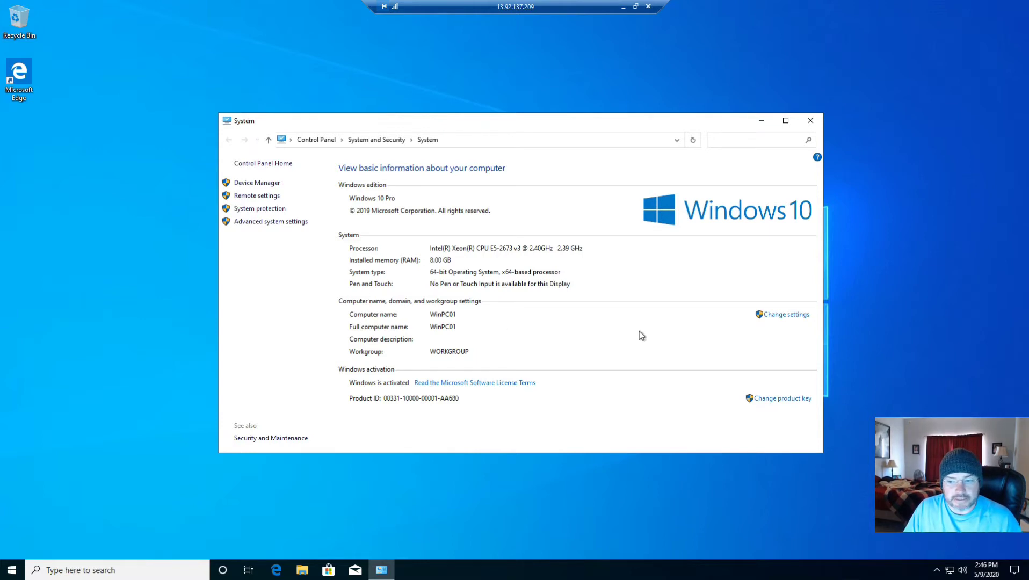
left_click(794, 316)
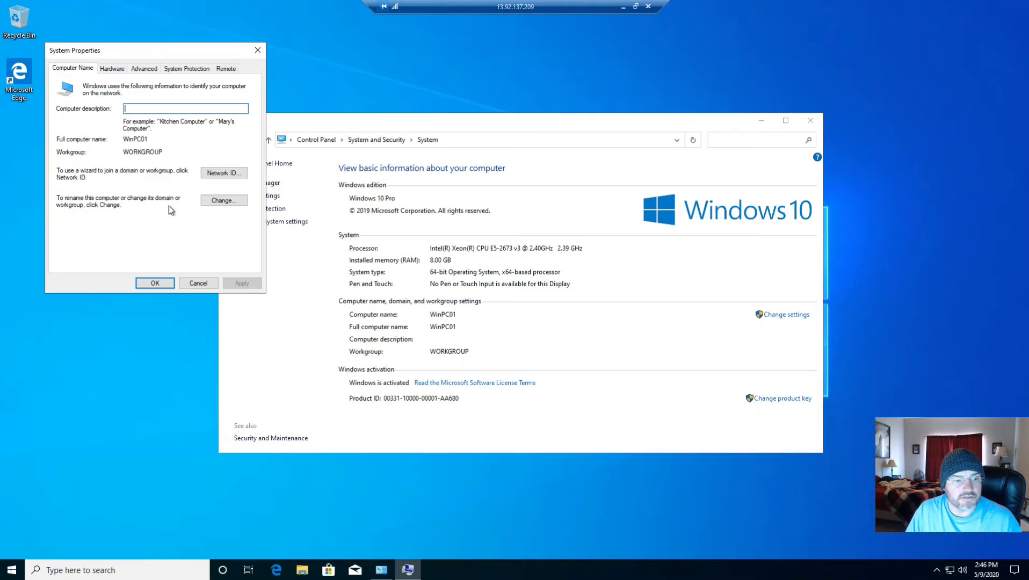
left_click(225, 202)
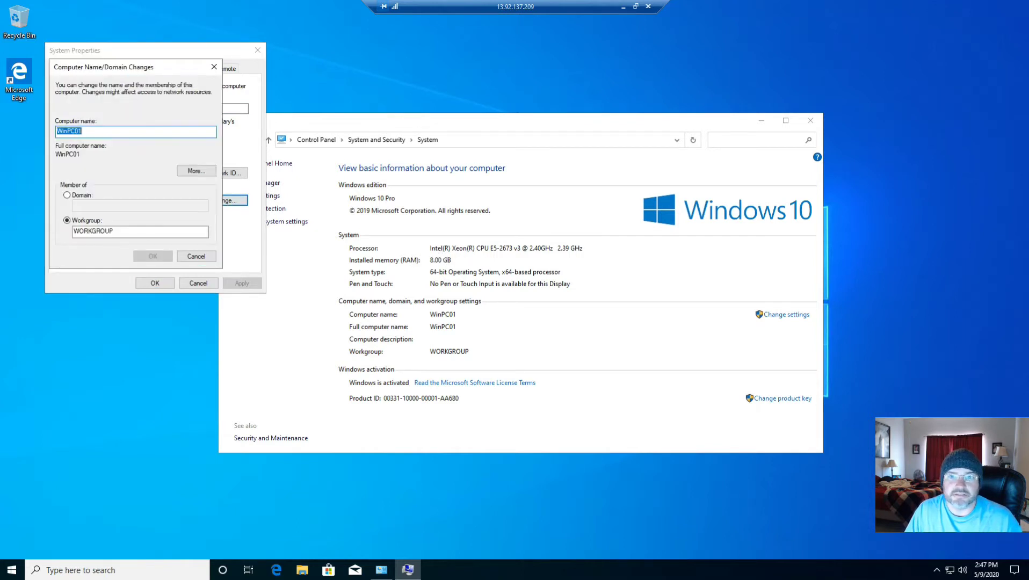
left_click(183, 172)
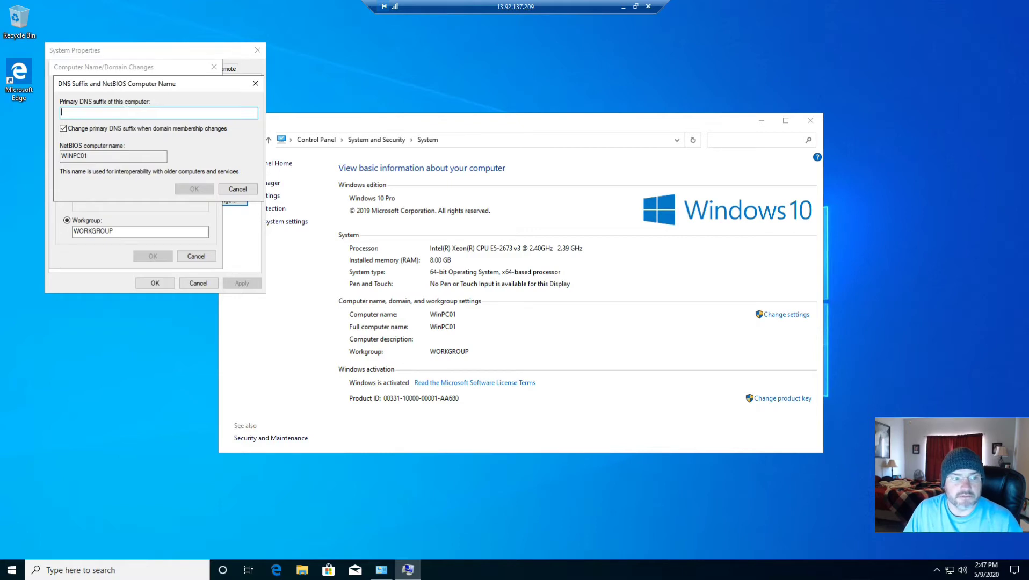
left_click(237, 189)
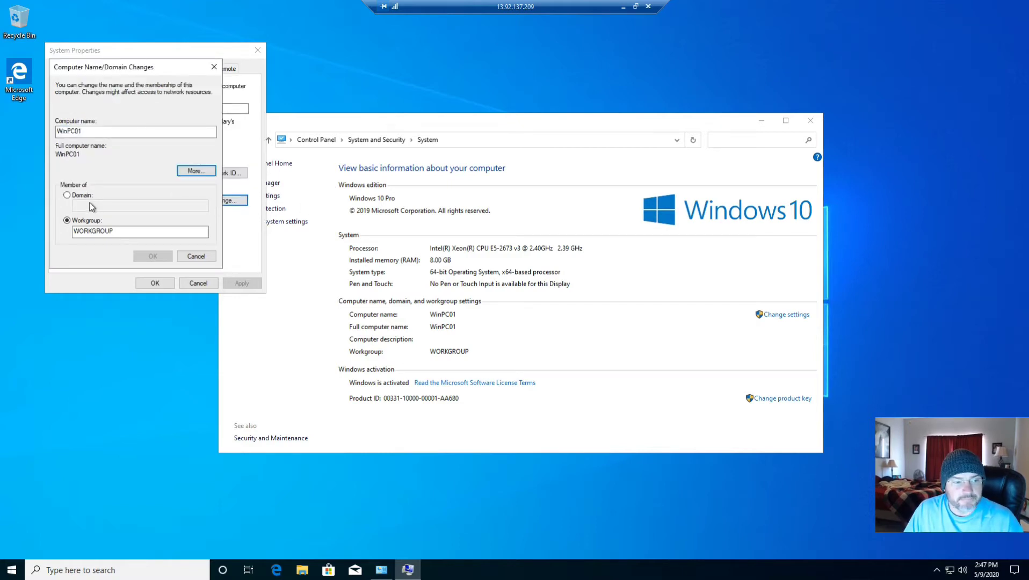
Try to join the computer to the contoso.com domain, and close the system properties
left_click(67, 196)
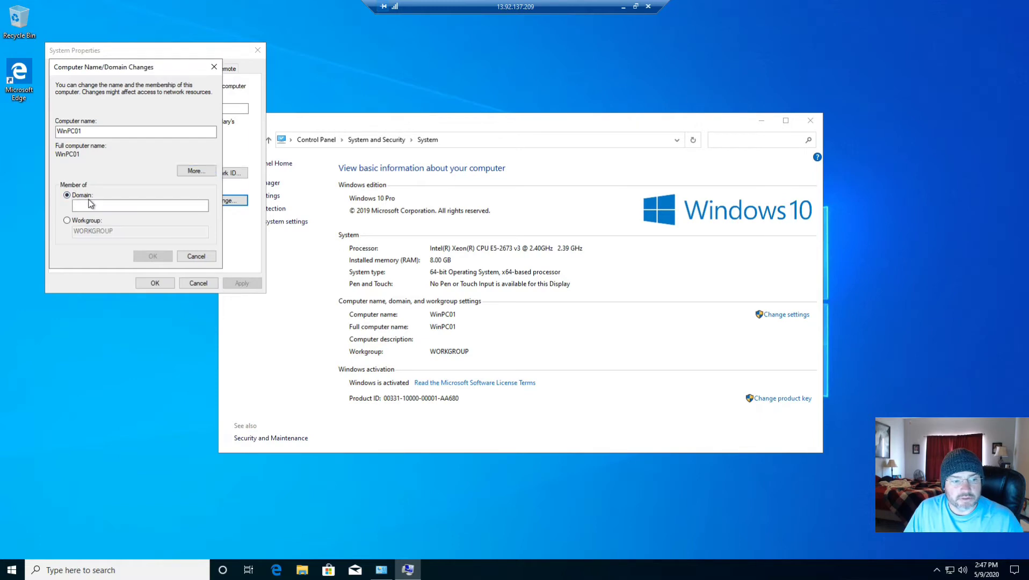
left_click(92, 205)
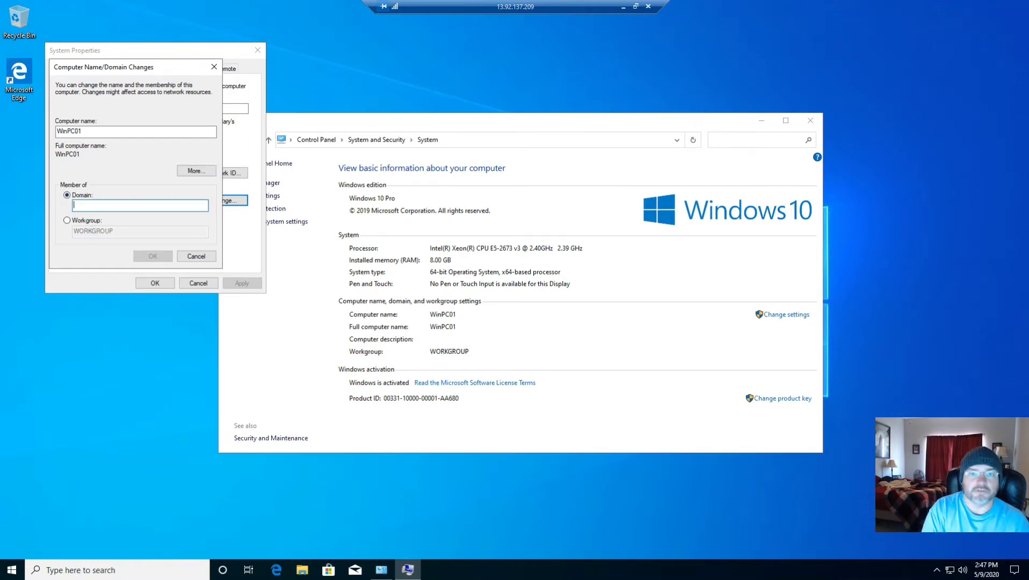
type("cont")
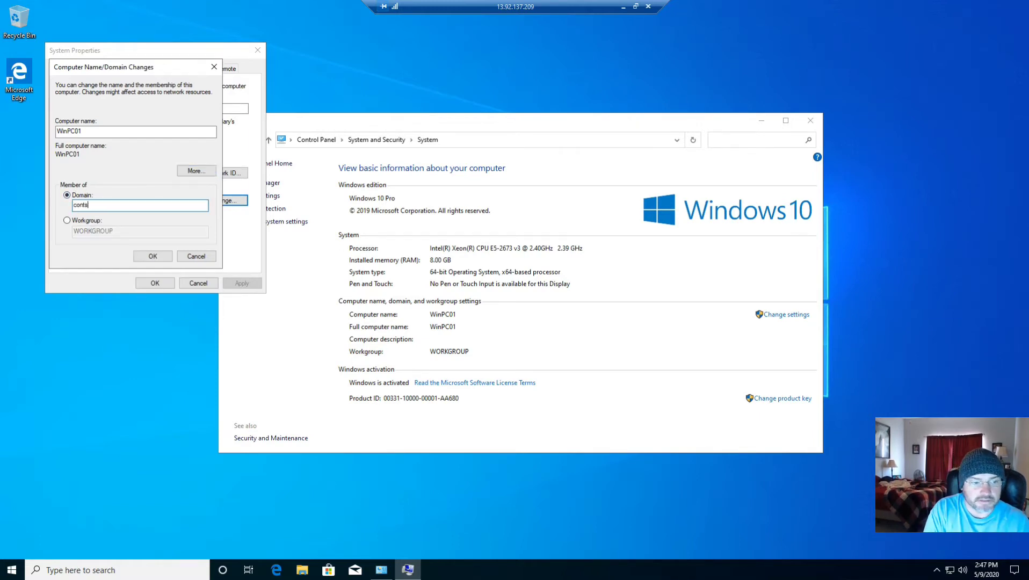
type("oso.")
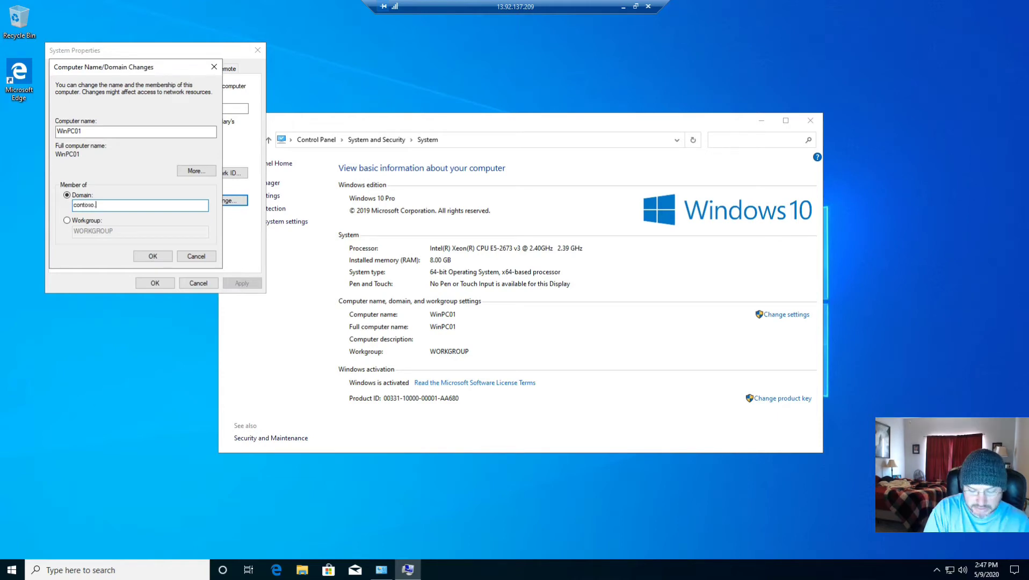
type("com")
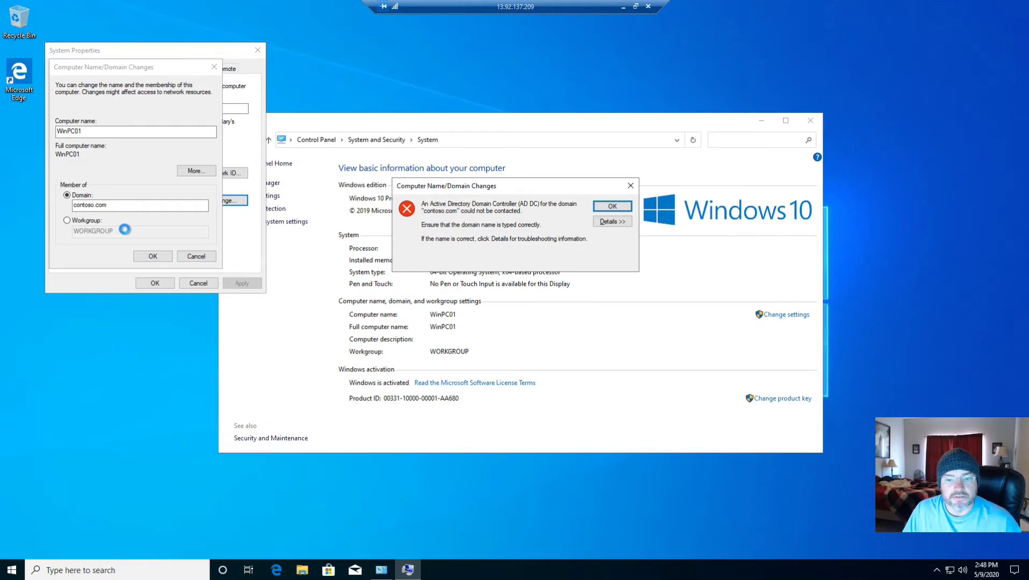
left_click(612, 206)
left_click(196, 256)
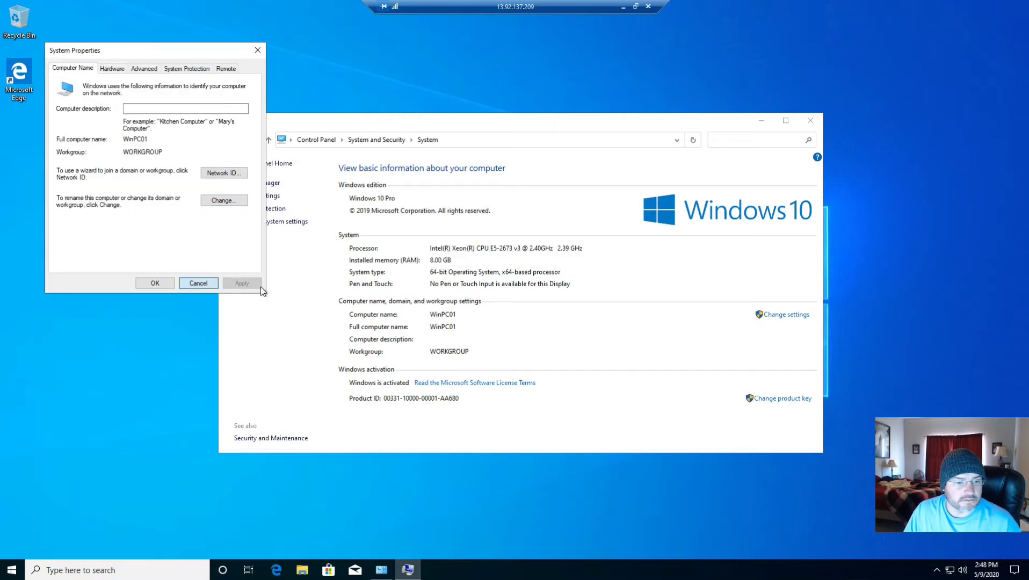
left_click(201, 284)
Open a Command Prompt and run ipconfig /all to list the full network configuration
left_click(124, 569)
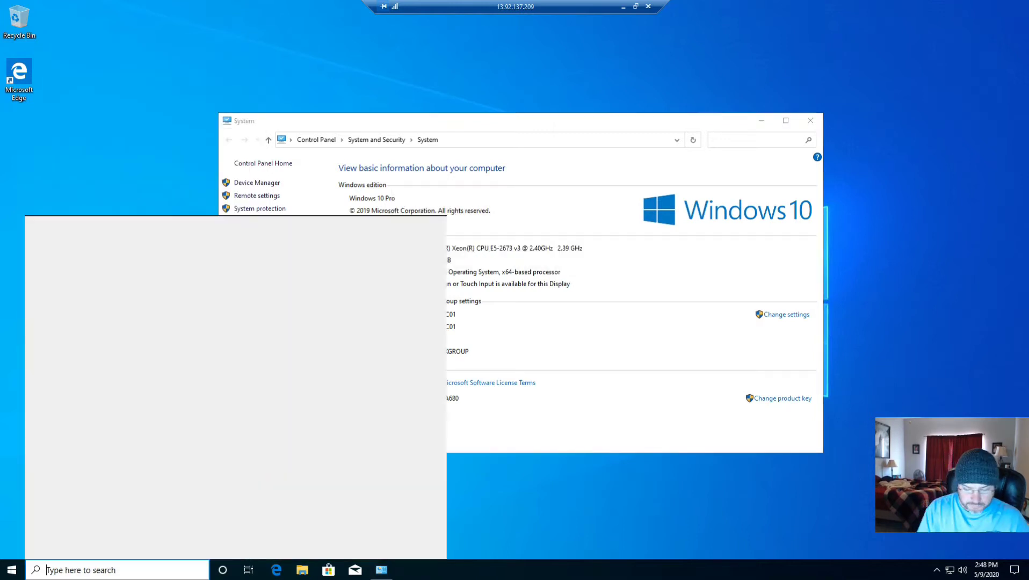
type("cmd")
key("Return")
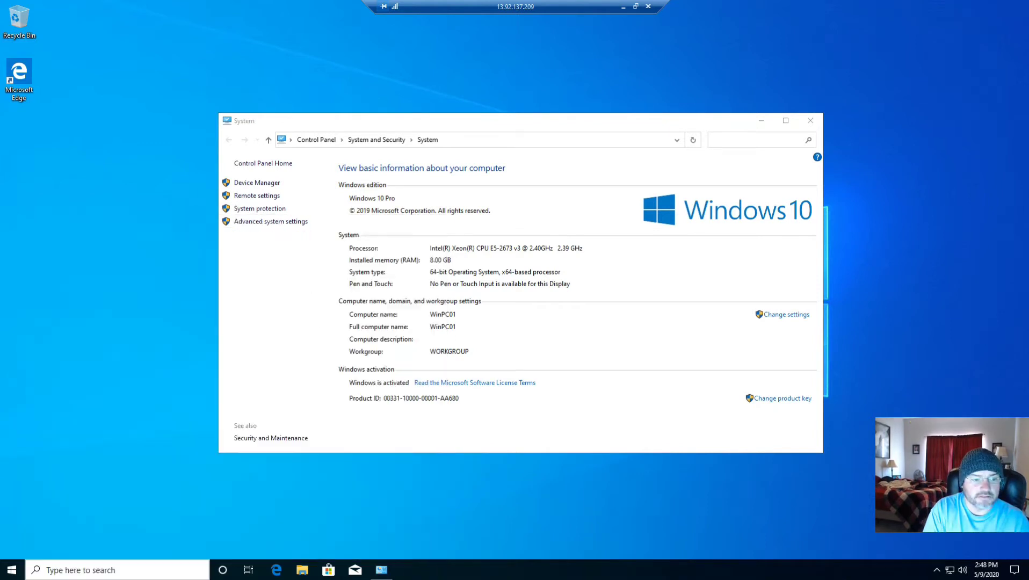
type("ipcofig")
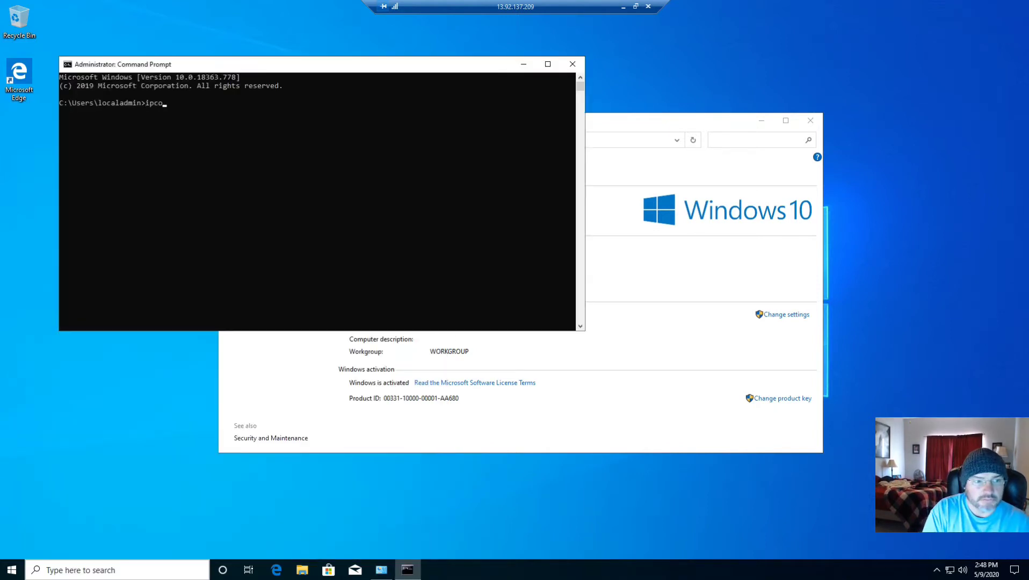
key("BackSpace")
key("BackSpace")
key("BackSpace")
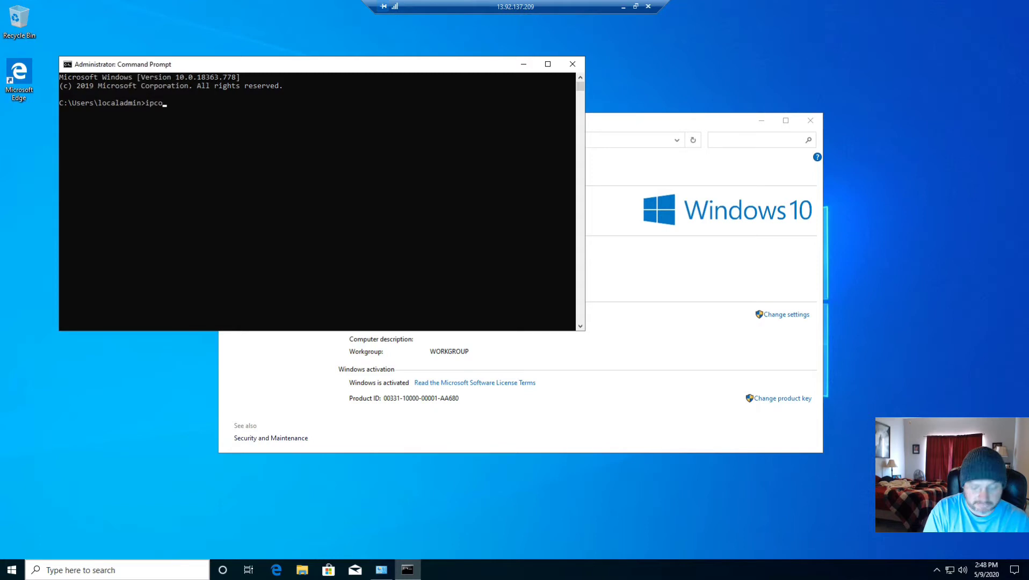
type("nfig /all")
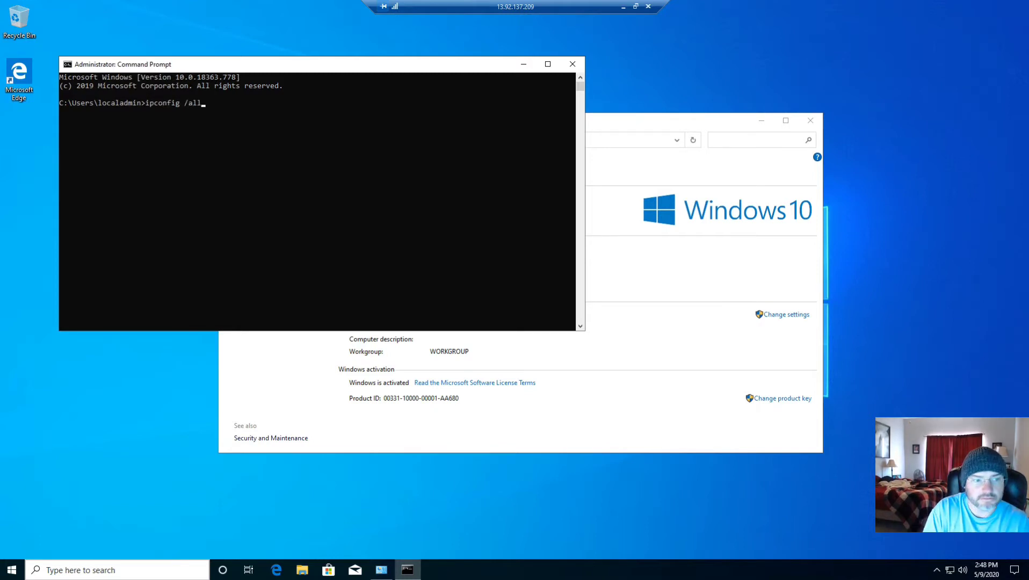
key("Return")
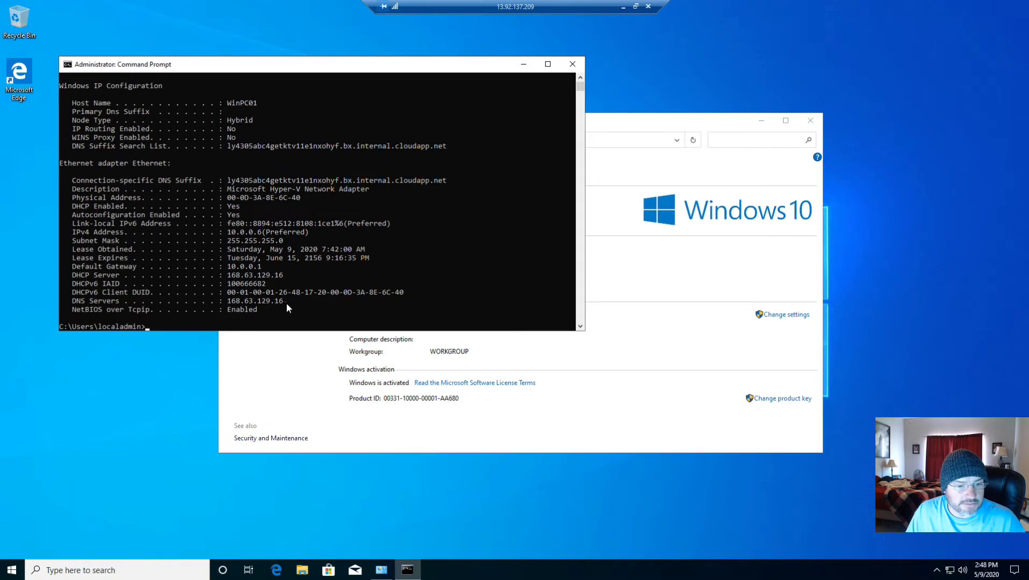
left_click(81, 570)
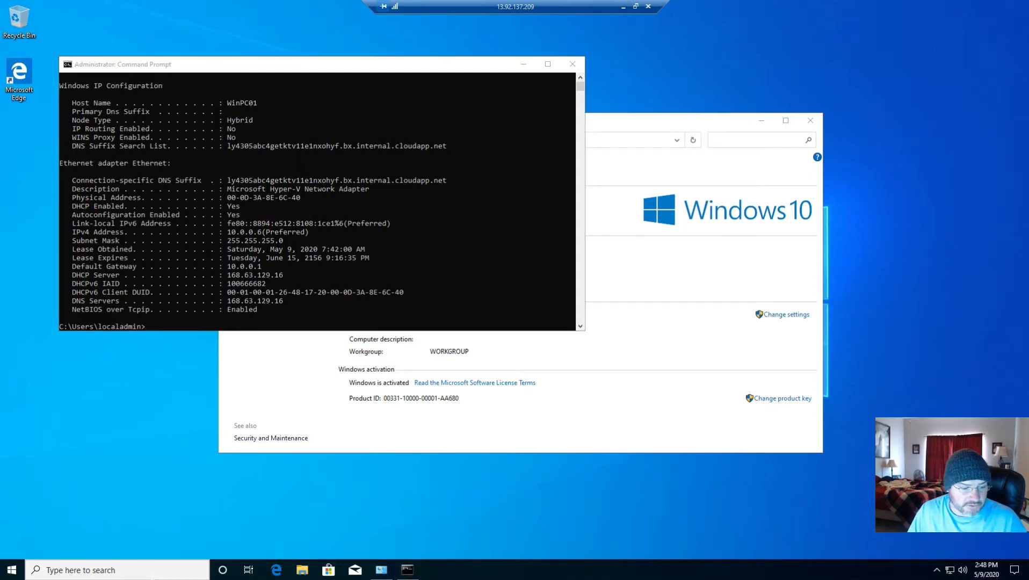
type("snipping")
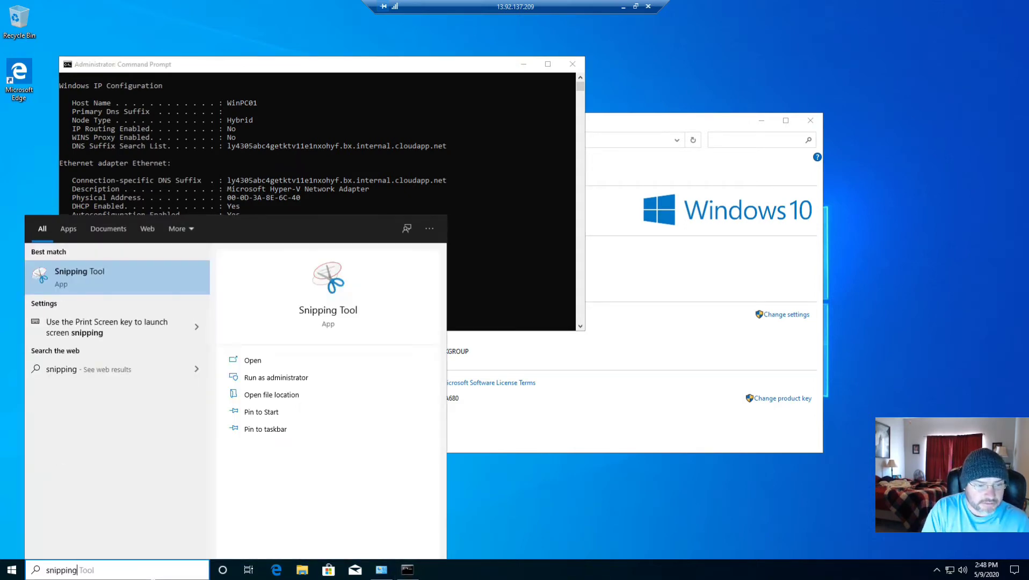
key("Return")
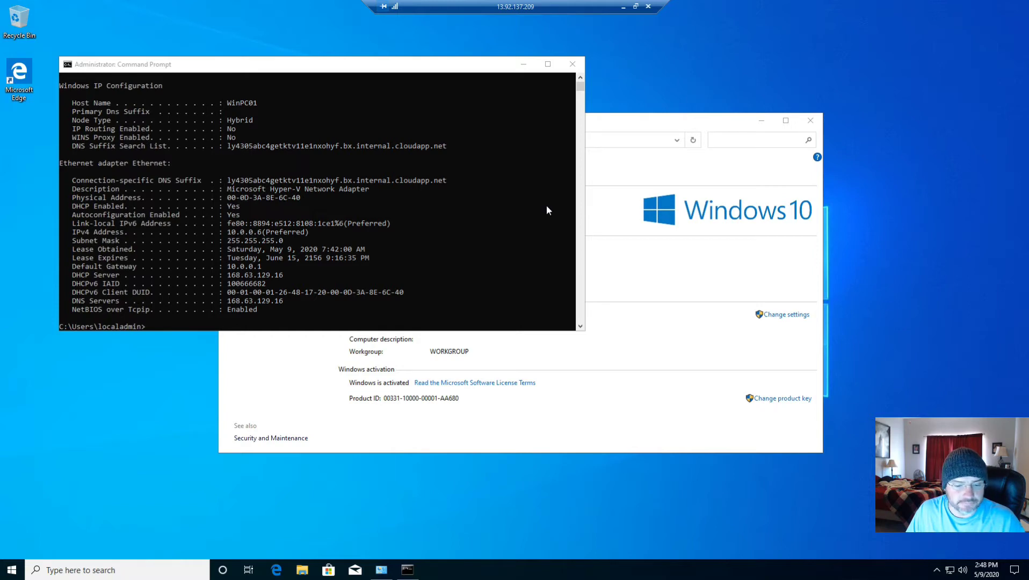
Capture the Ethernet adapter section of the ipconfig output with Snipping Tool and move the snip beside the Command Prompt
left_click_drag(436, 65, 494, 42)
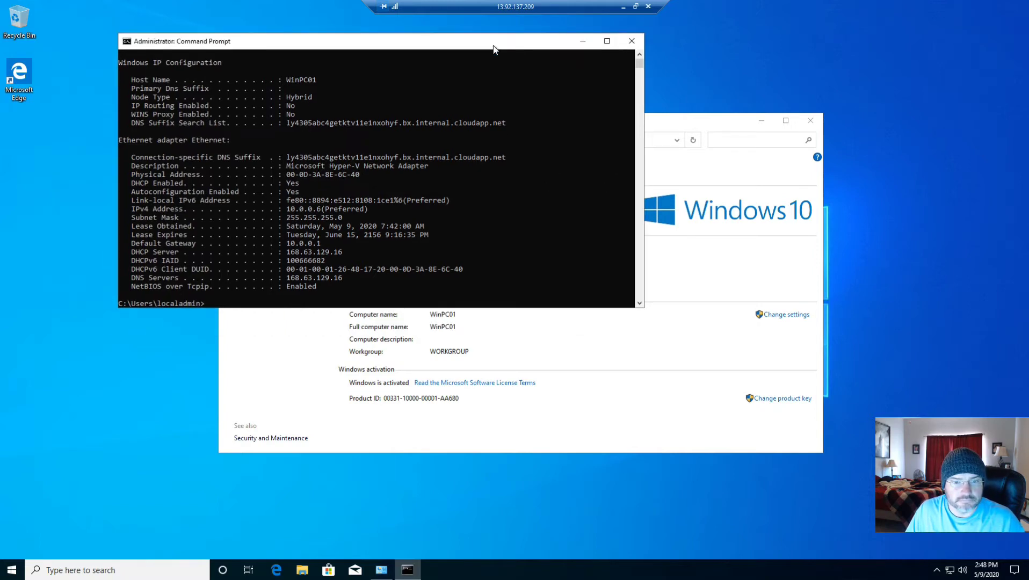
left_click(183, 570)
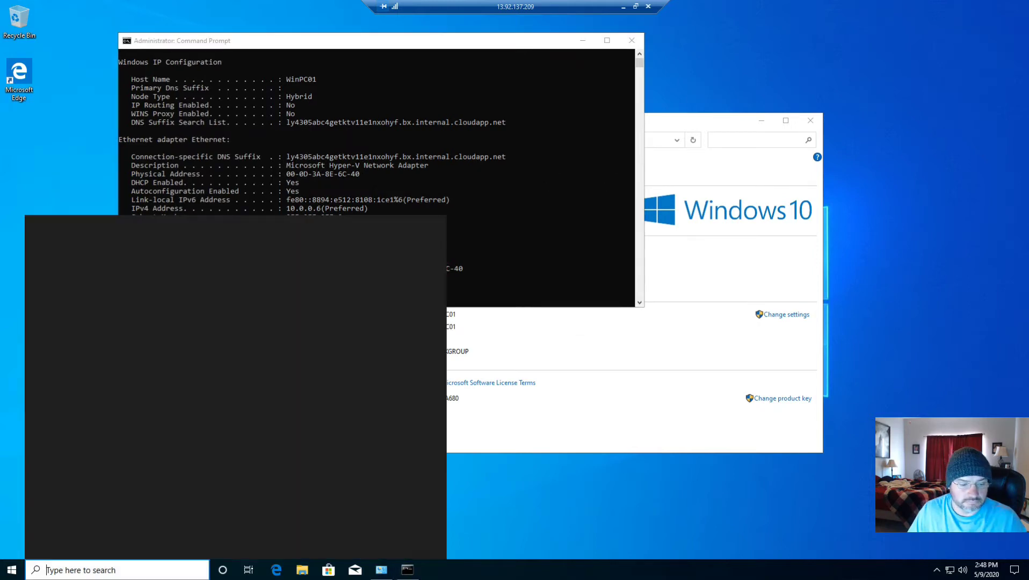
type("snipping")
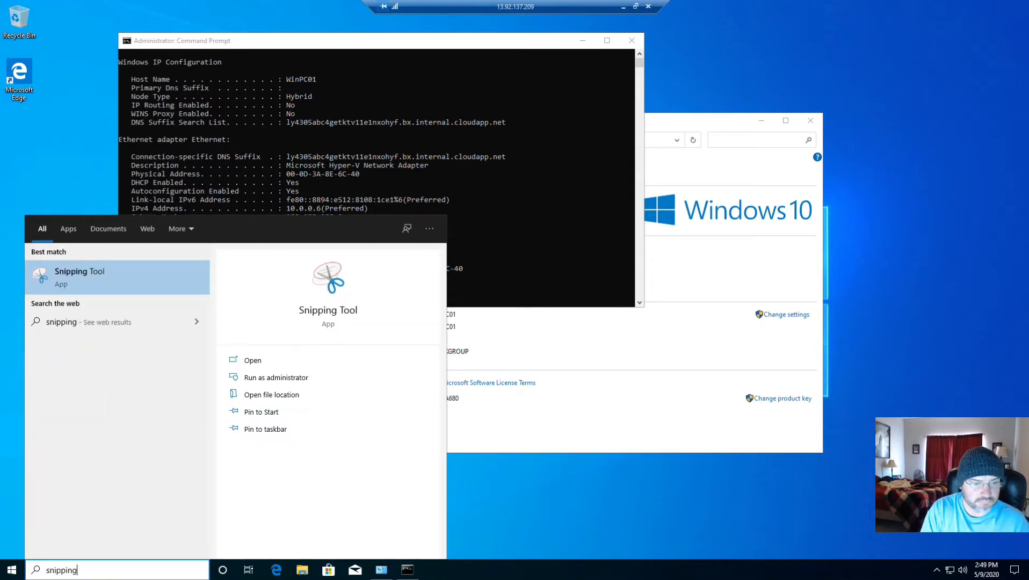
key("Return")
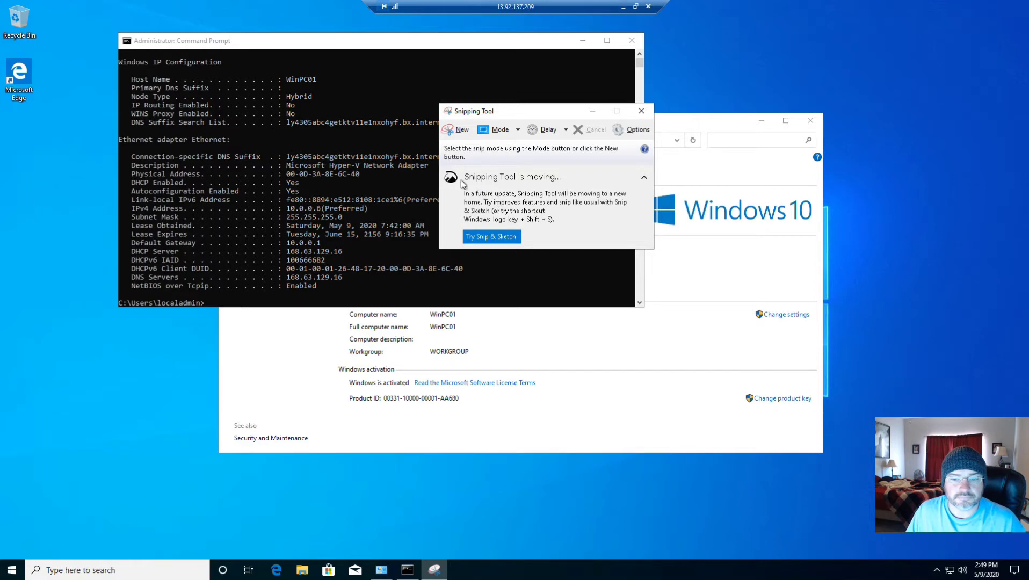
left_click(459, 130)
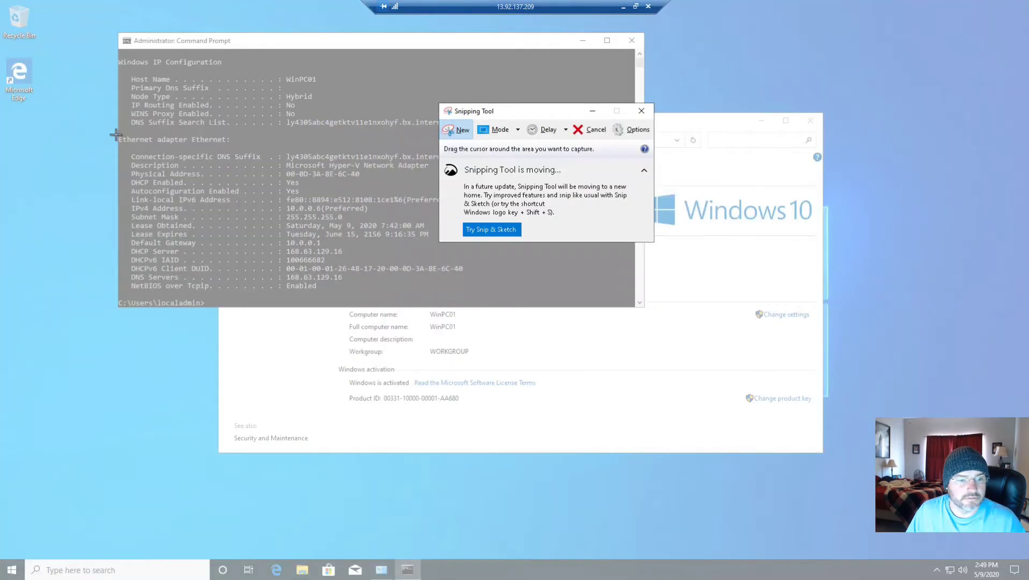
left_click_drag(116, 135, 544, 299)
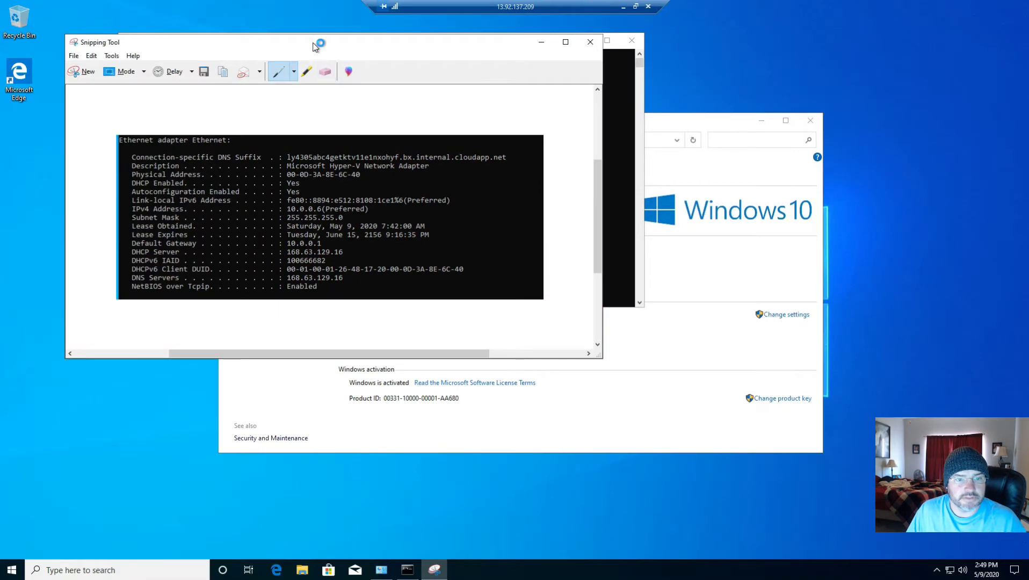
left_click_drag(316, 47, 815, 83)
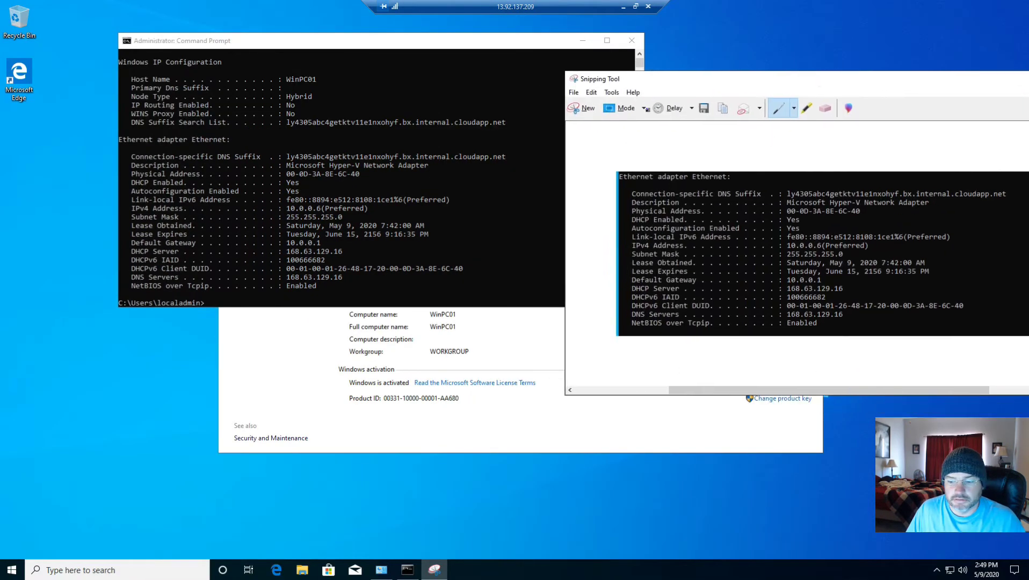
Open the Ethernet adapter's properties from the Network & Internet settings
right_click(950, 571)
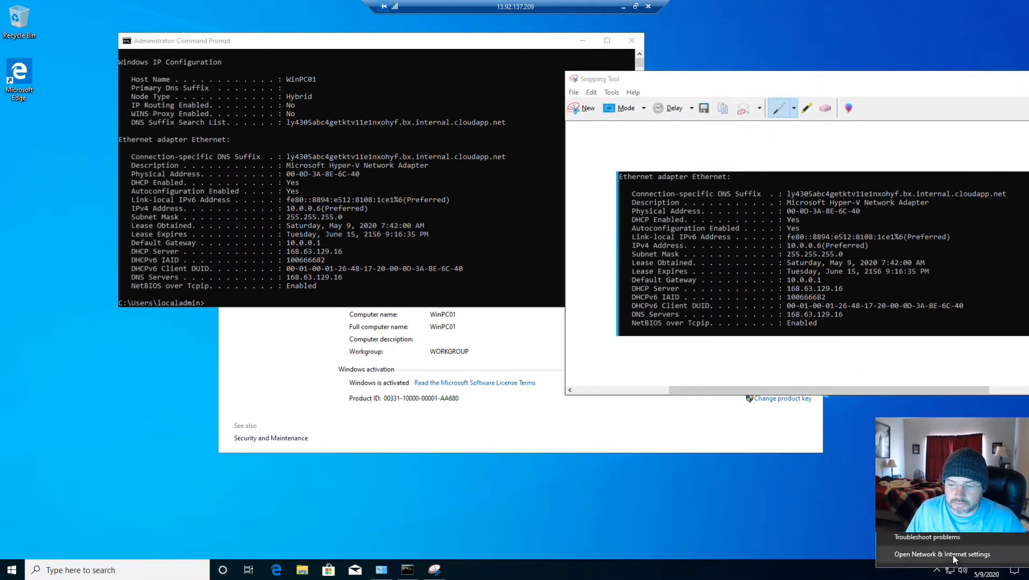
left_click(942, 554)
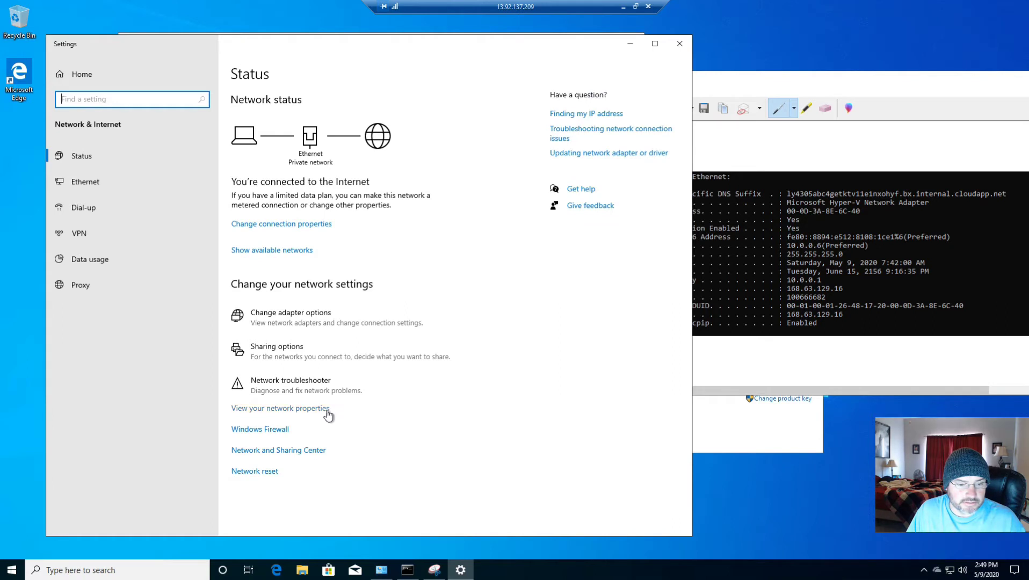
left_click(308, 316)
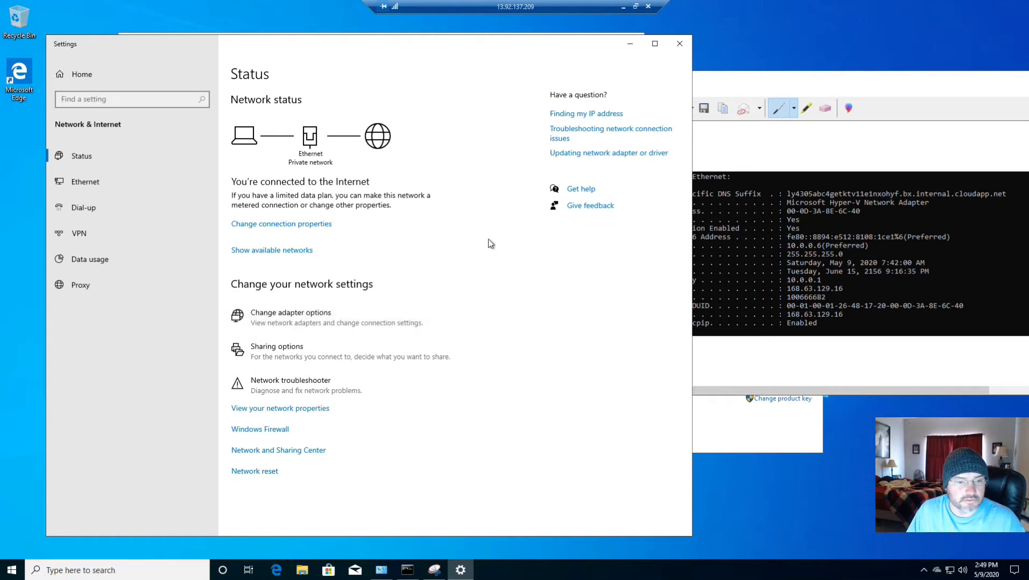
left_click(294, 199)
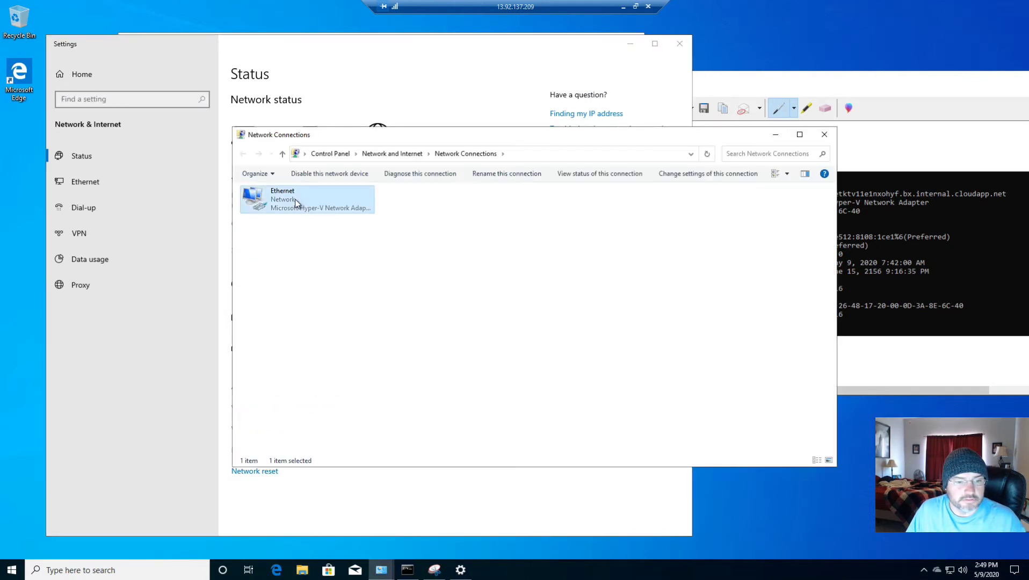
left_click(331, 304)
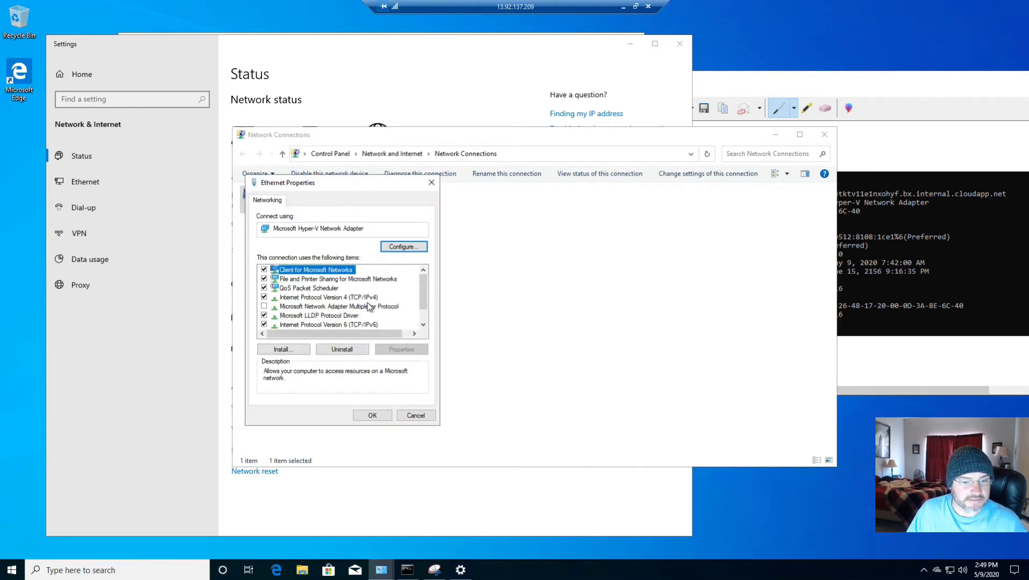
Open the Ethernet adapter's Internet Protocol Version 4 properties and assign the static IP address 10.0.0.6
left_click(369, 306)
left_click(368, 297)
left_click(401, 349)
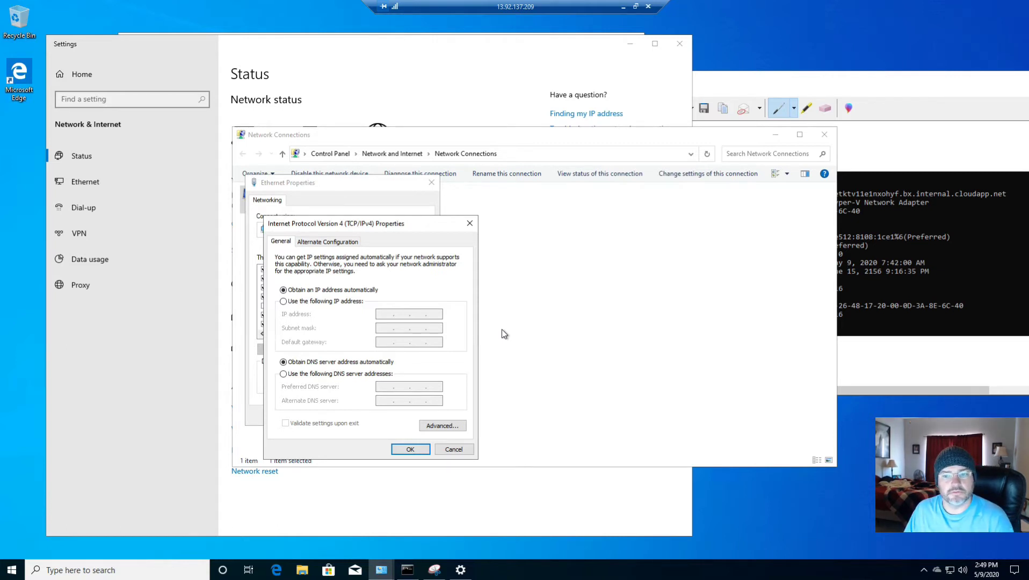
left_click(321, 301)
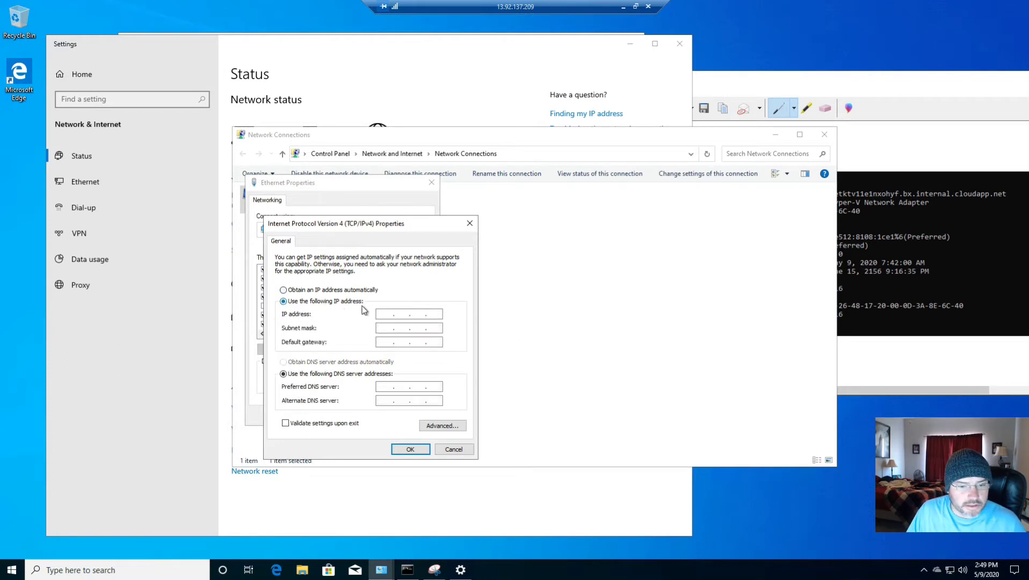
left_click(384, 315)
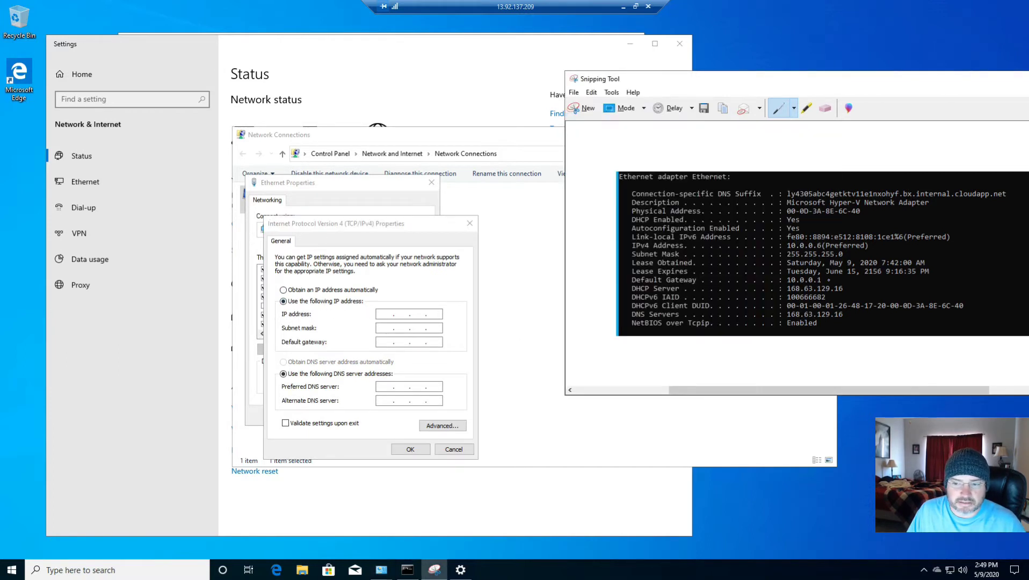
left_click(386, 314)
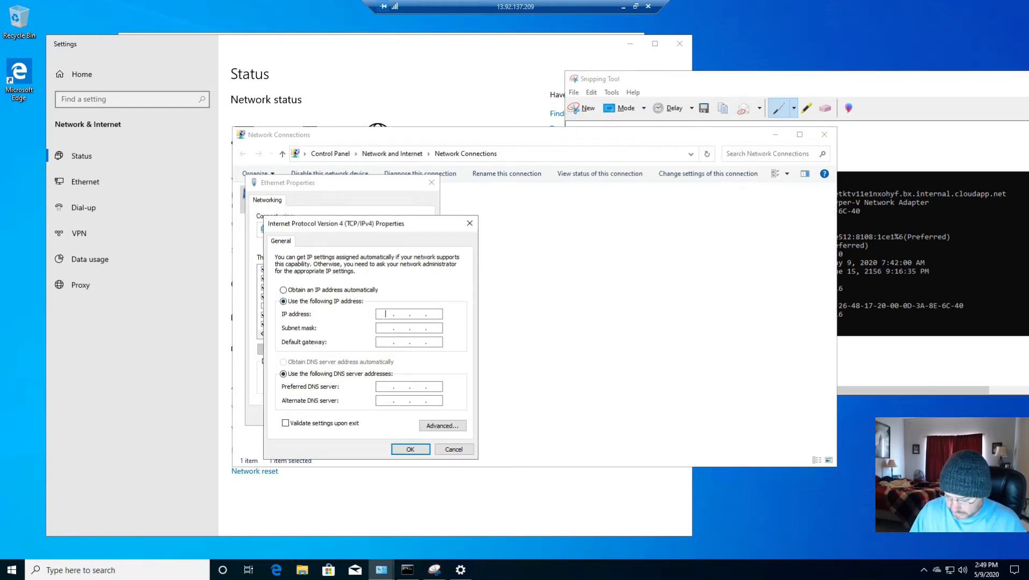
type("10.0.")
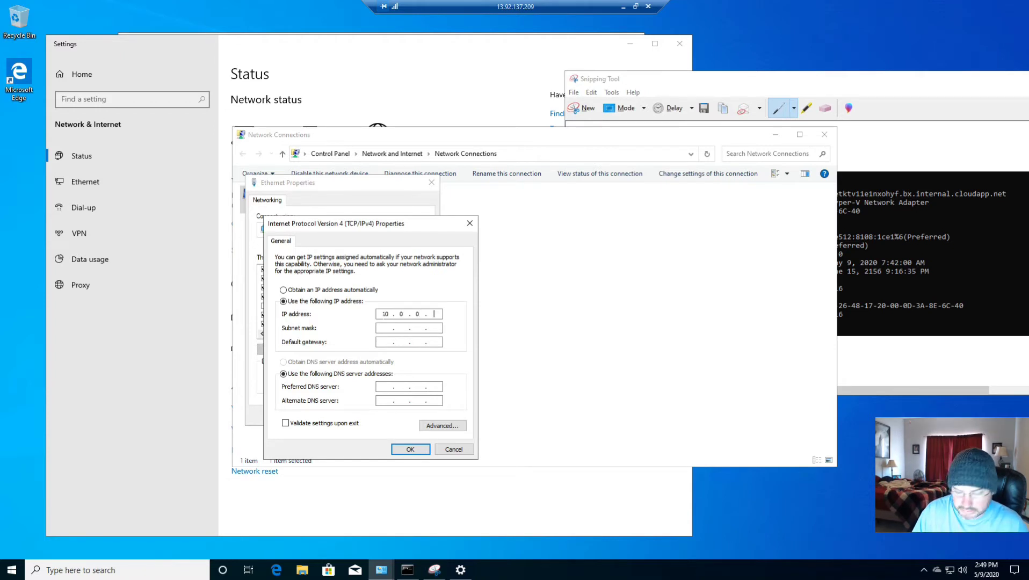
type("0.6")
key("Tab")
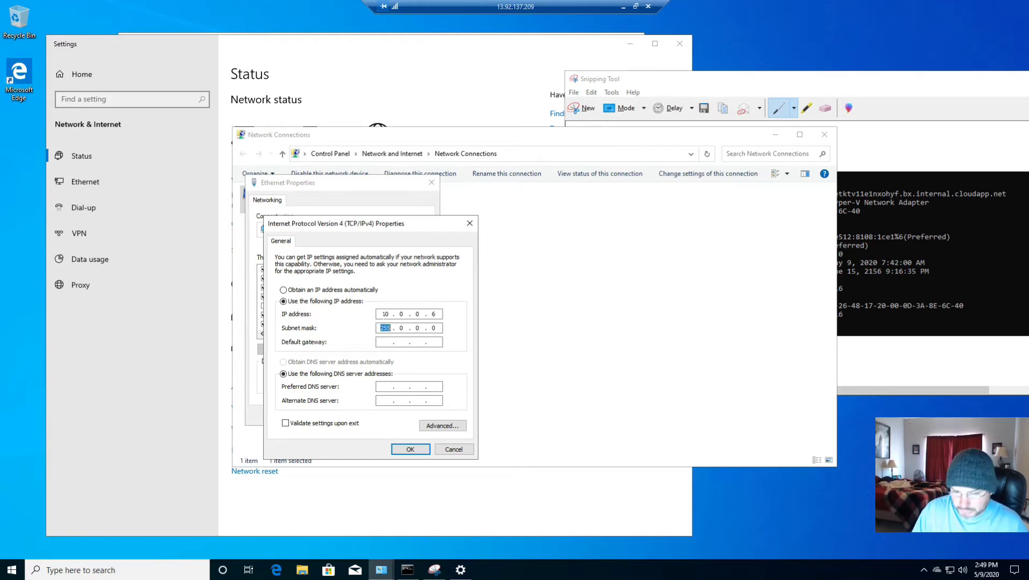
Set the subnet mask to 255.255.255.0 and the default gateway to 10.0.0.1
key("Right")
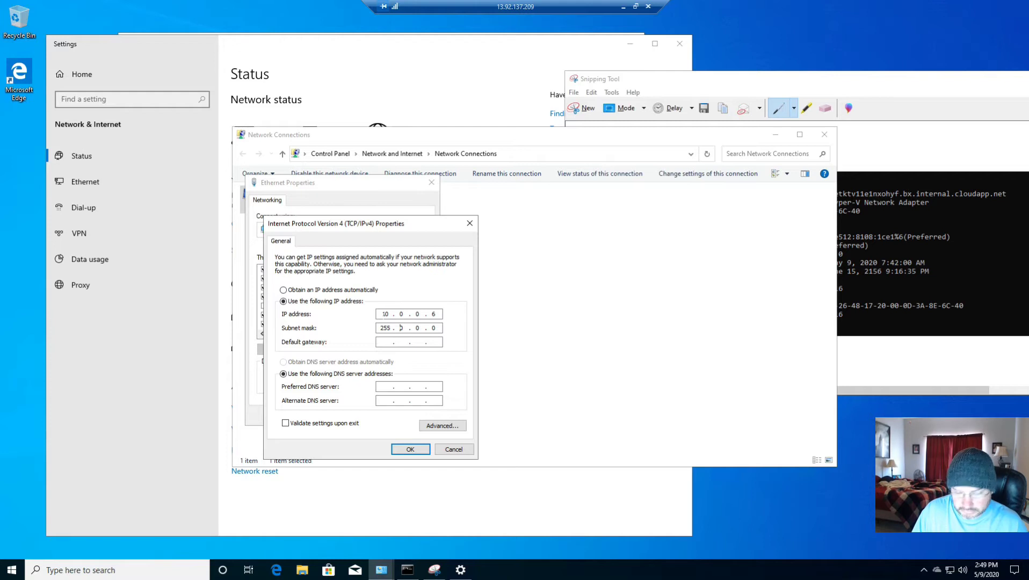
type("255 . 2")
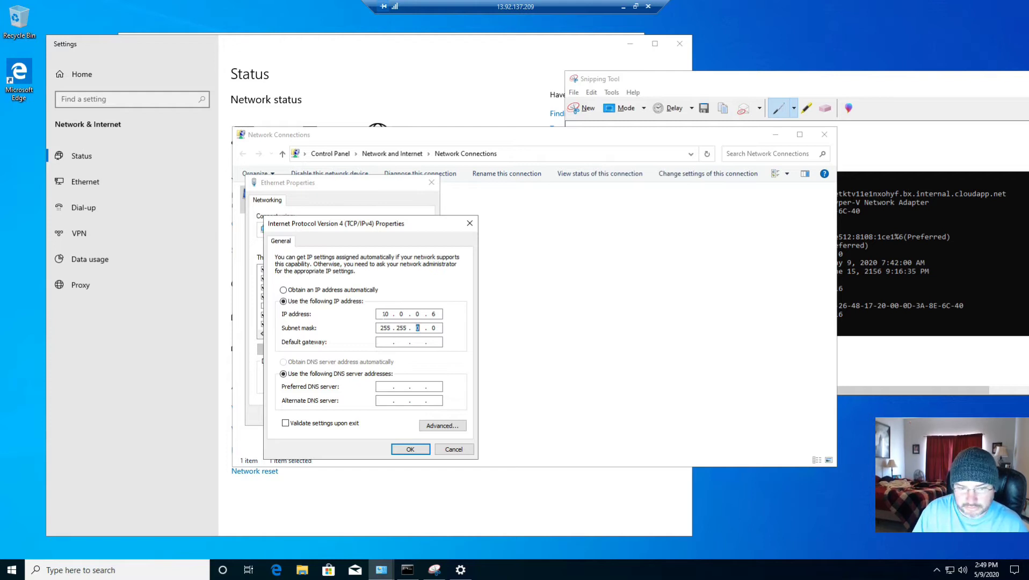
type("55 .")
key("Tab")
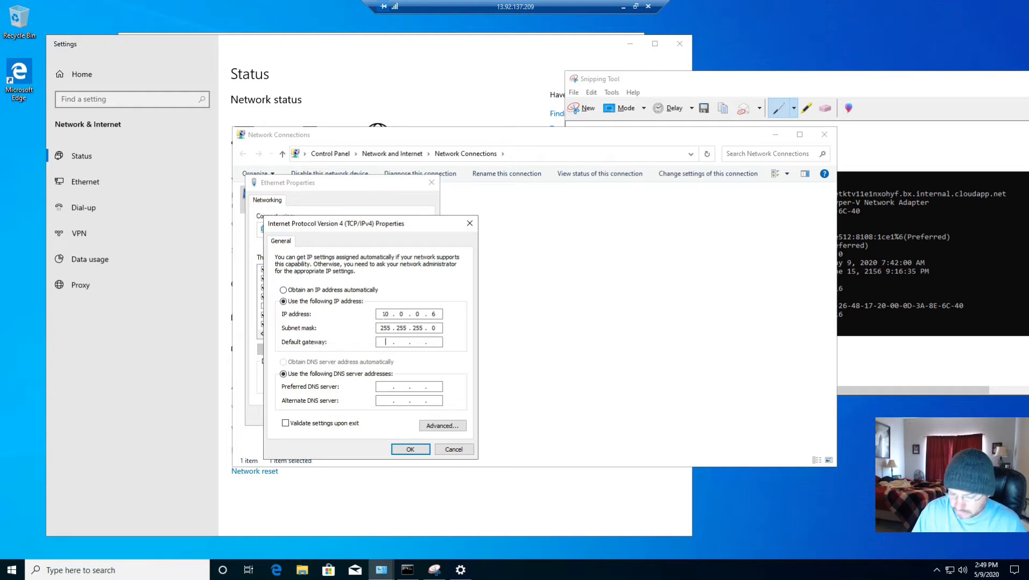
type("10 . 0 . 0 ")
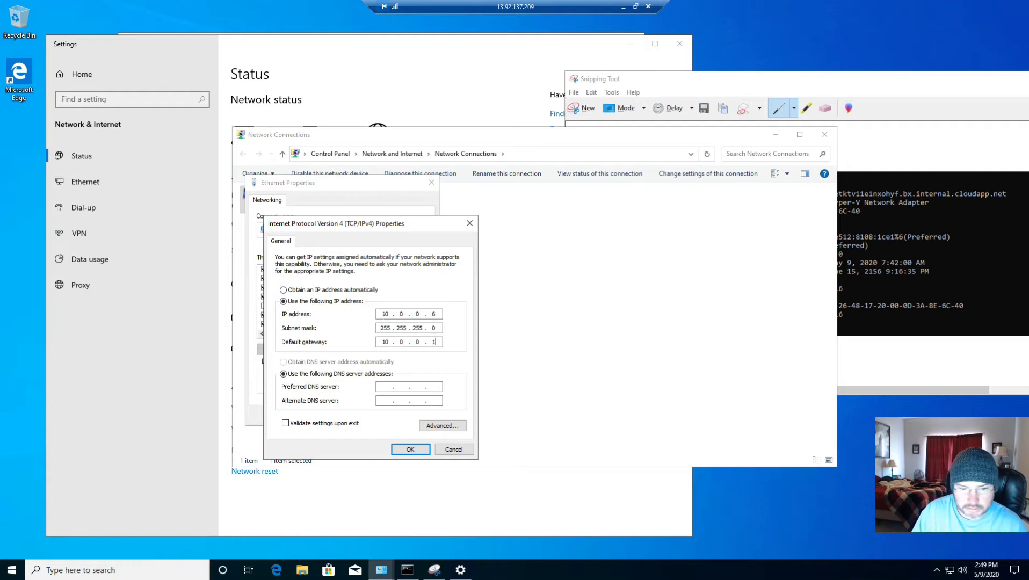
type(". 1")
Set the preferred DNS server to 10.0.0.4
left_click(386, 387)
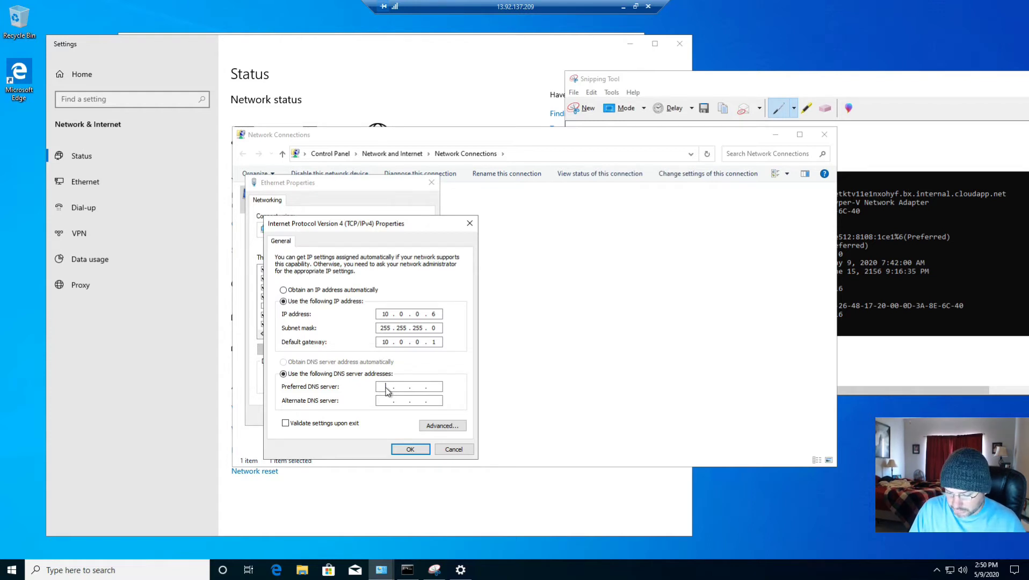
type("10.0.0.")
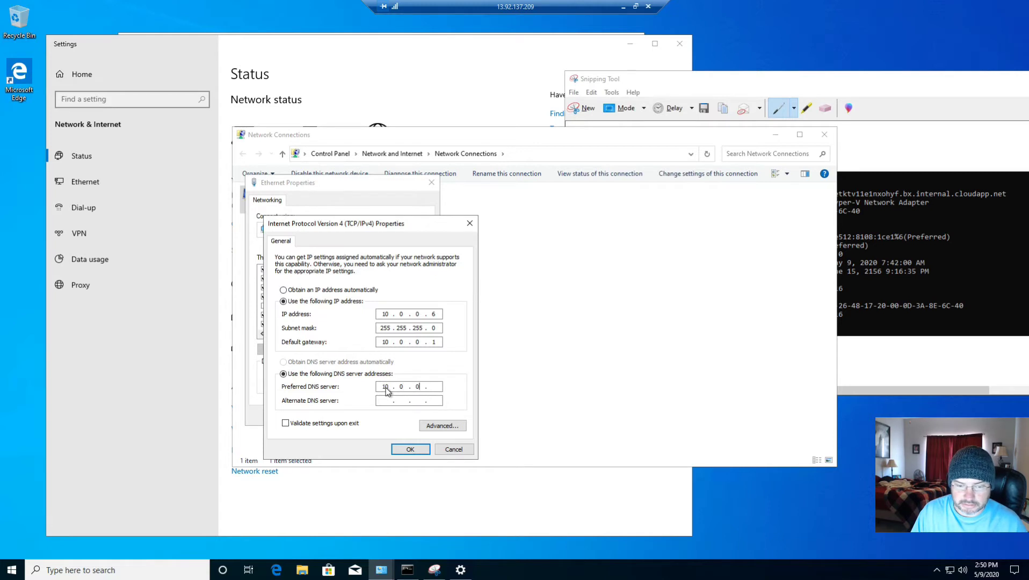
type("4")
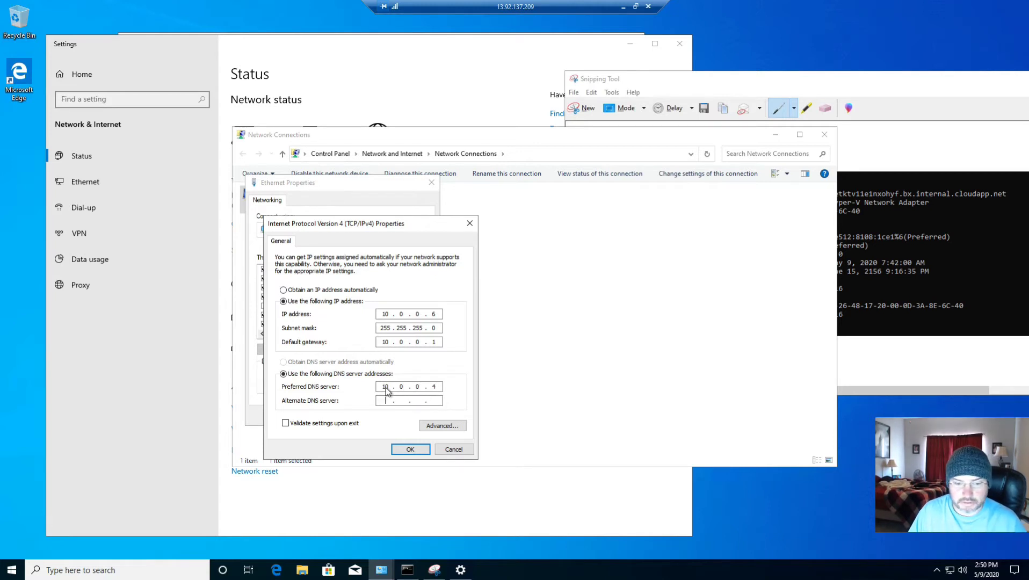
Set the alternate DNS server to 168.63.129.16, matching the captured snip, and apply the IPv4 and Ethernet properties
left_click(931, 290)
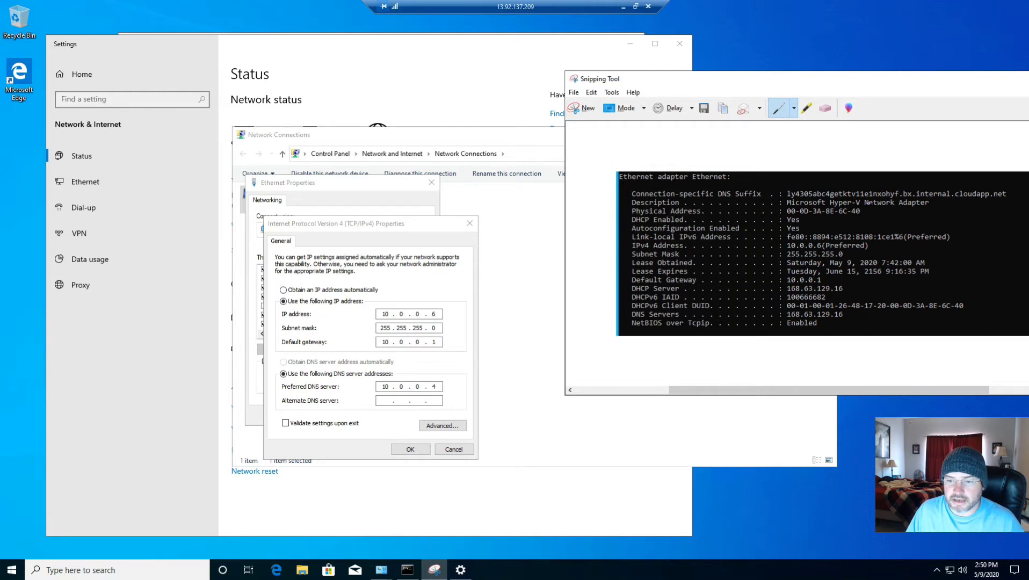
left_click(385, 401)
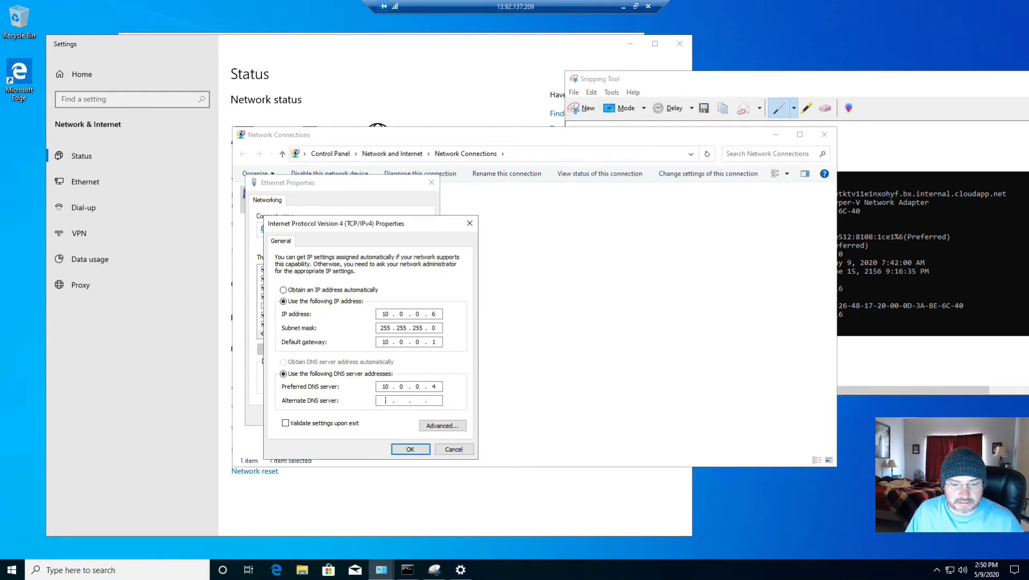
type("168")
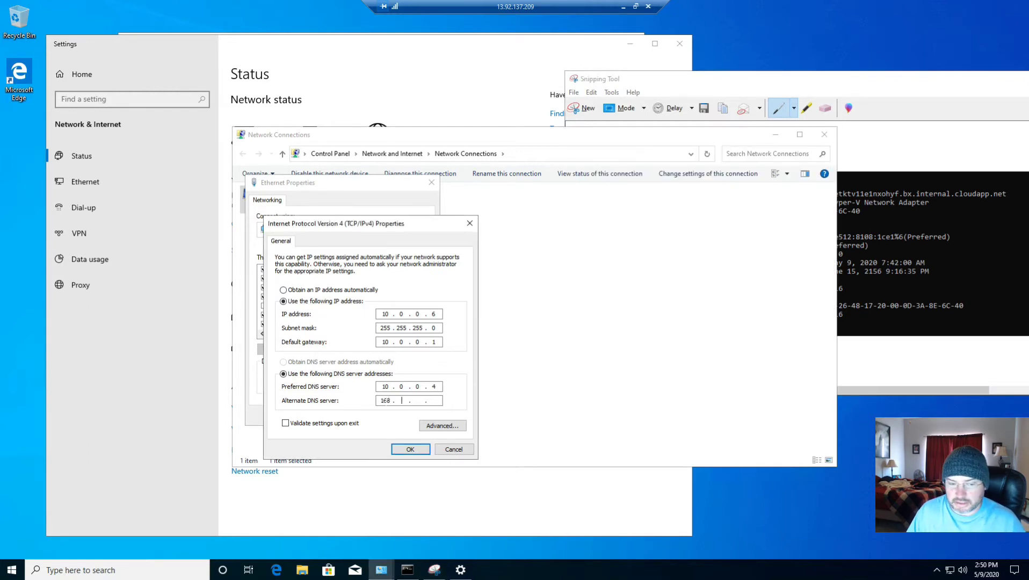
left_click(939, 316)
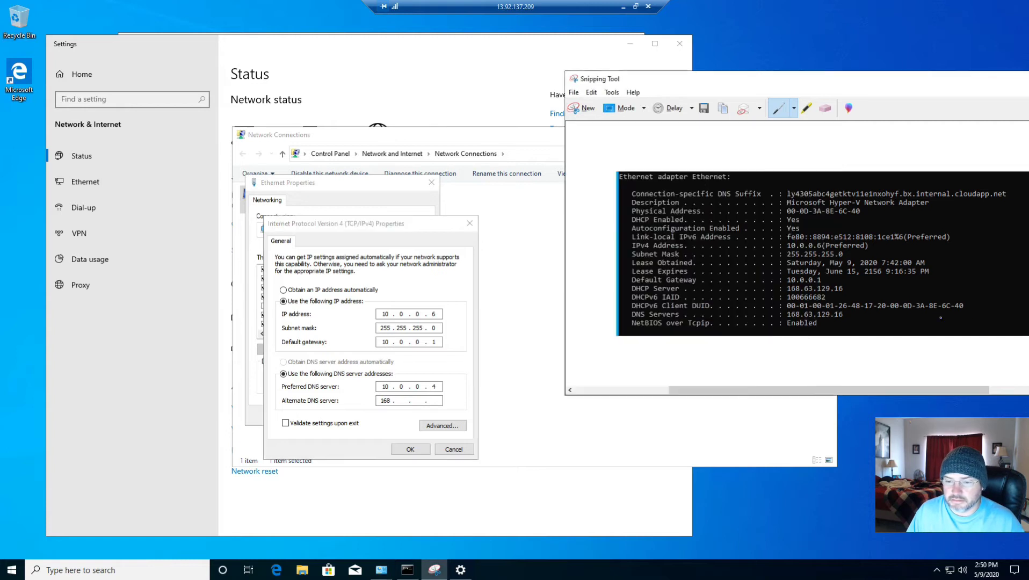
left_click(402, 400)
type("63")
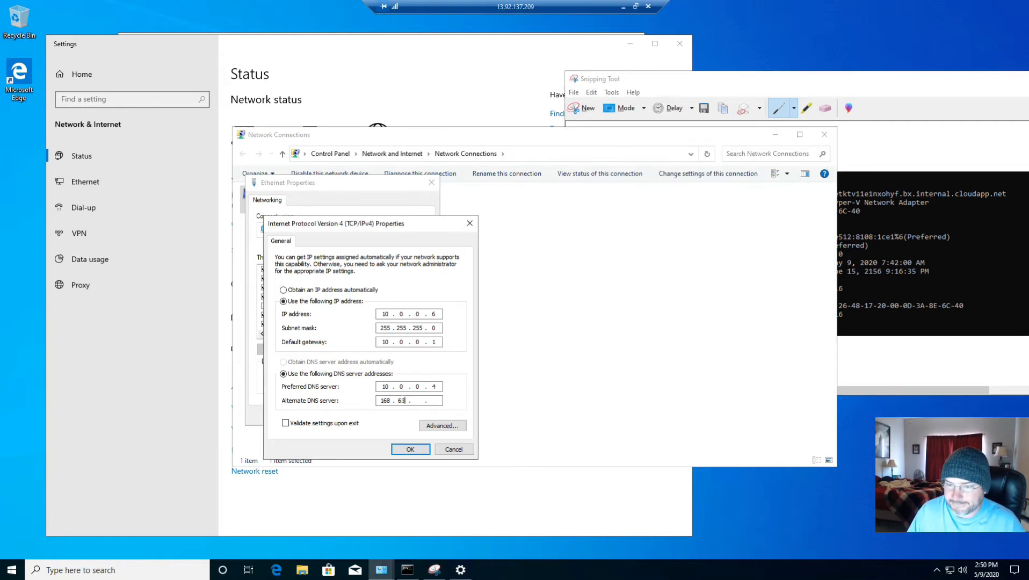
left_click(841, 272)
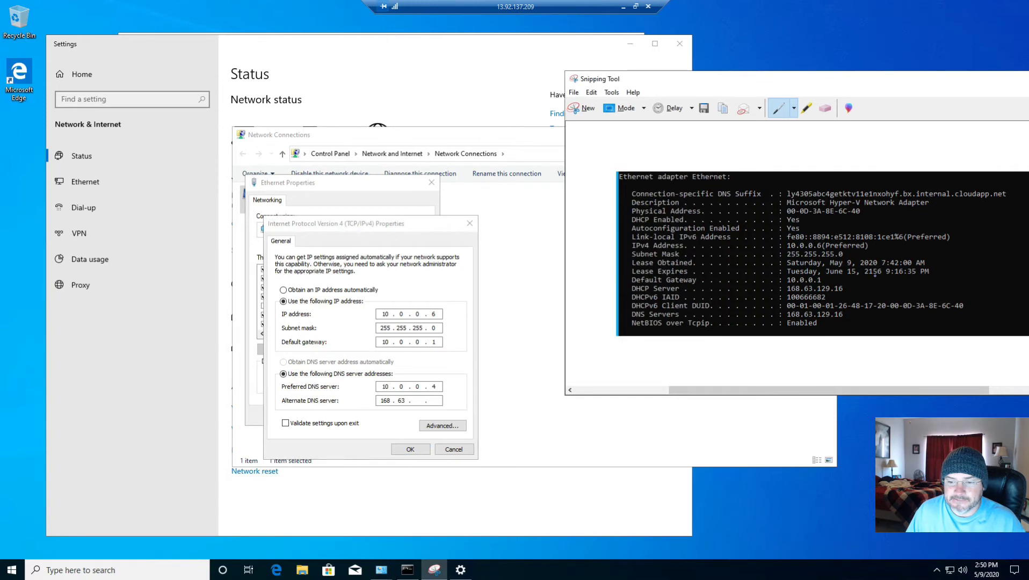
left_click(418, 400)
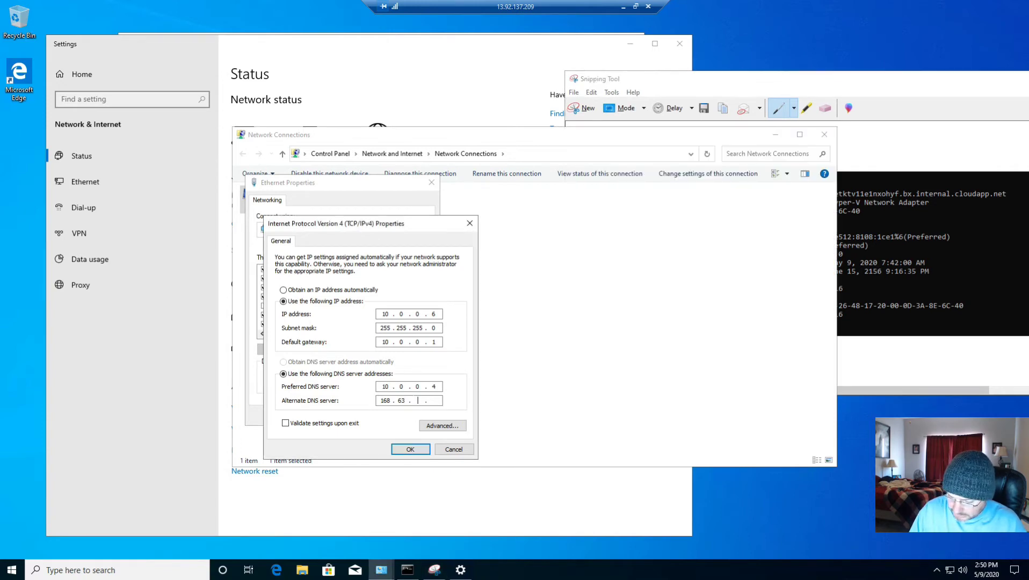
type("129 . 16")
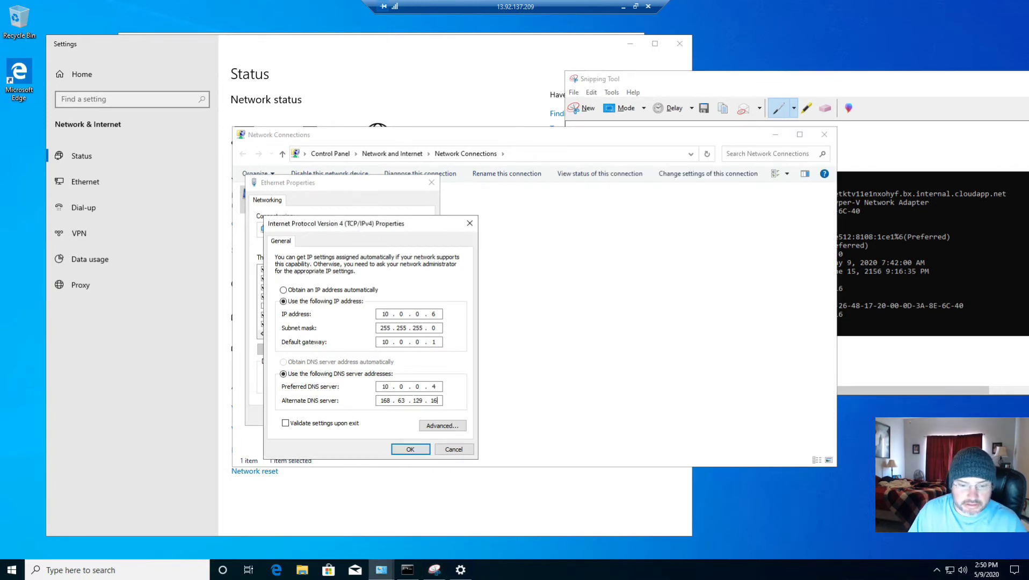
left_click(411, 449)
left_click(378, 416)
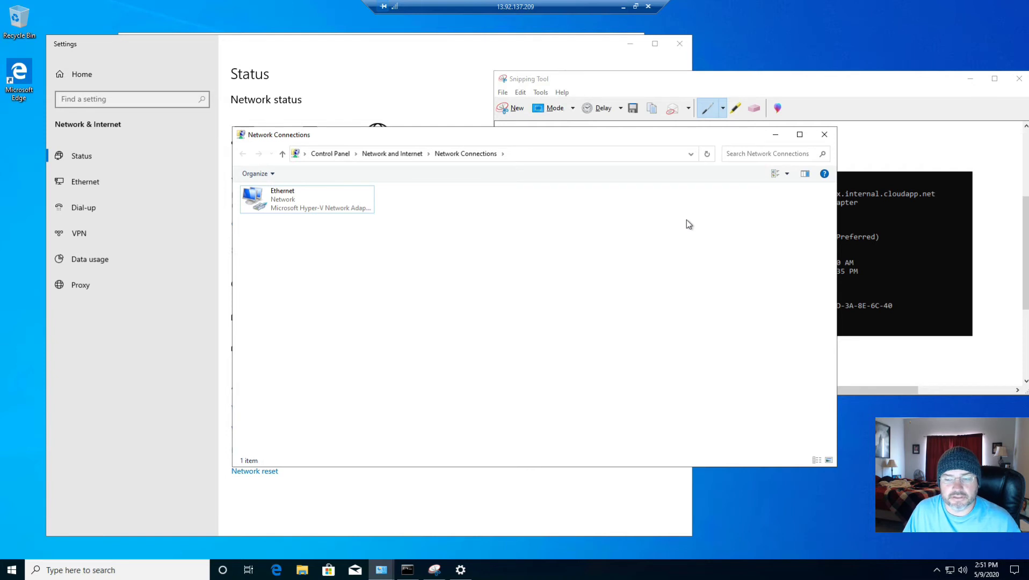
Close Network Connections, Snipping Tool without saving the snip, Settings and the Command Prompt, and minimize the System window
left_click(823, 134)
left_click_drag(687, 81, 482, 86)
left_click(763, 85)
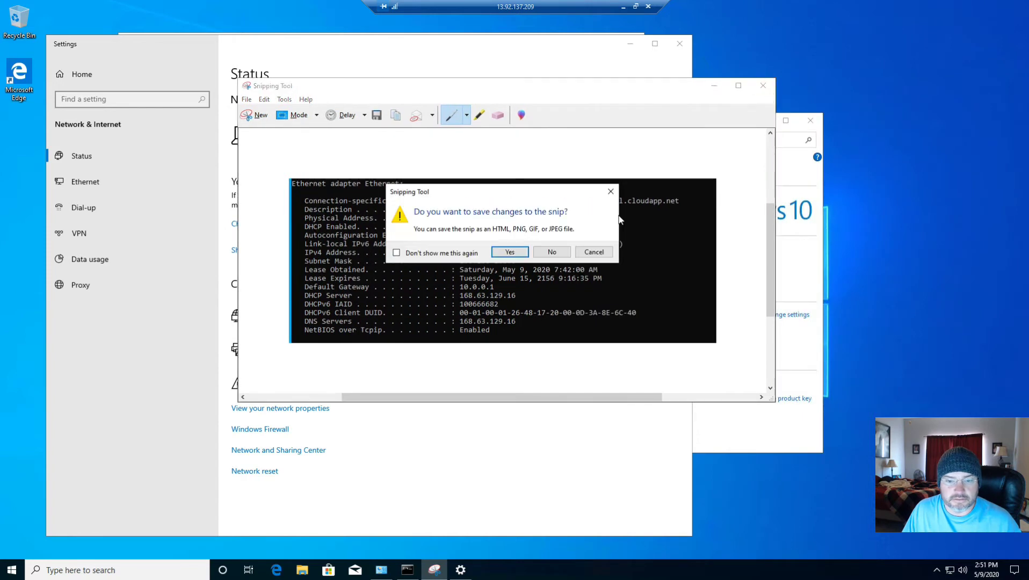
left_click(554, 254)
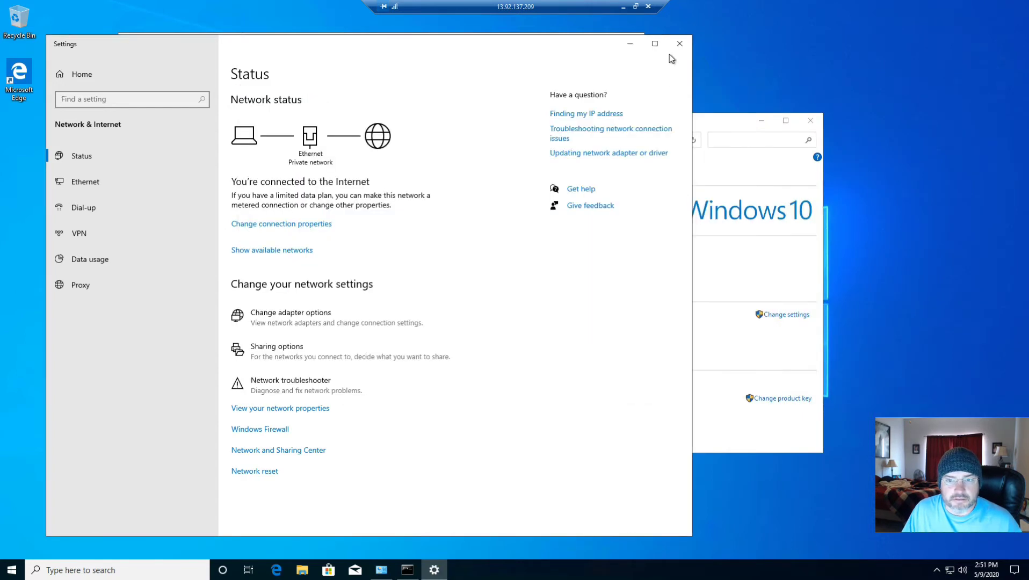
left_click(762, 122)
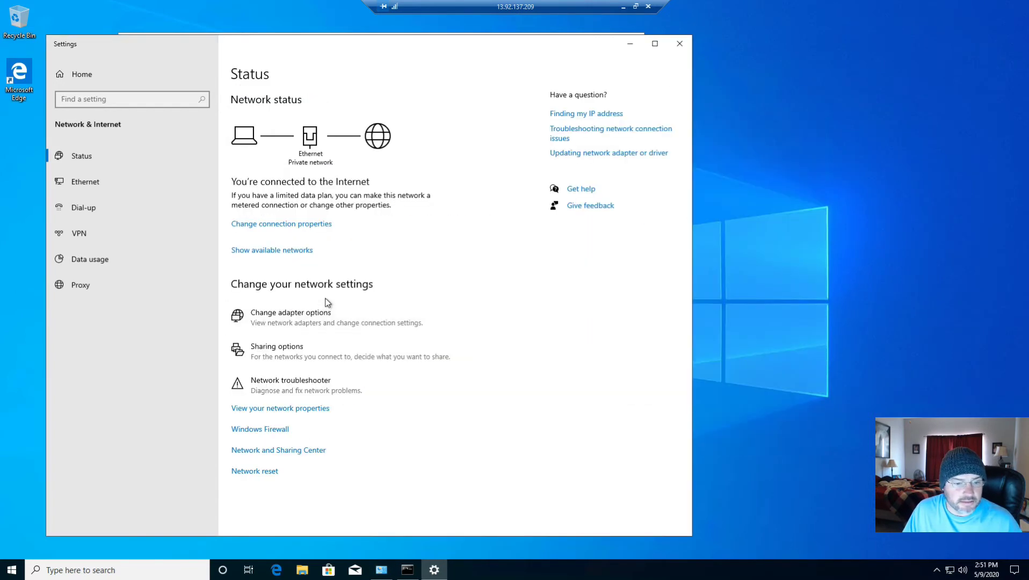
left_click(679, 44)
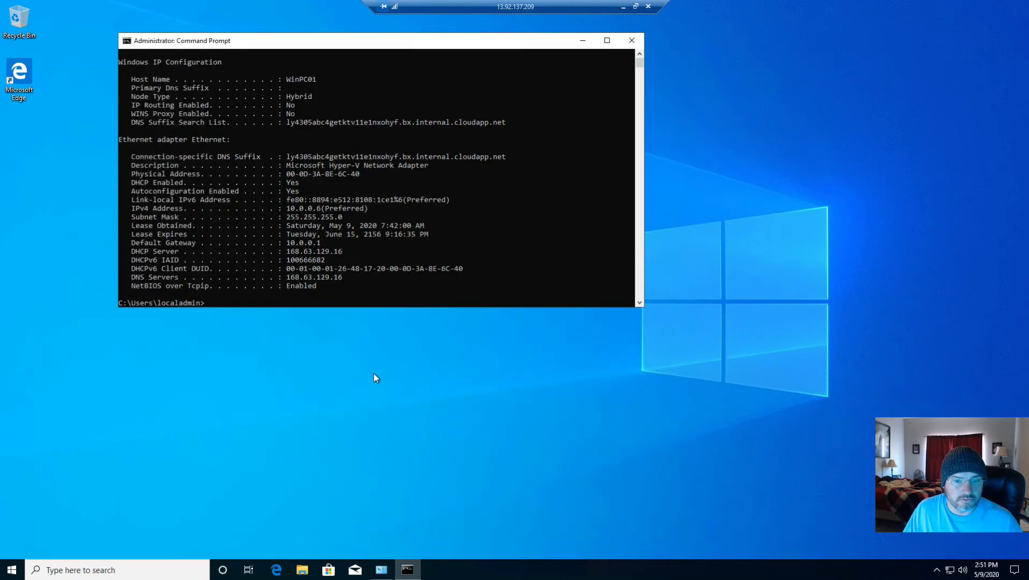
left_click(631, 40)
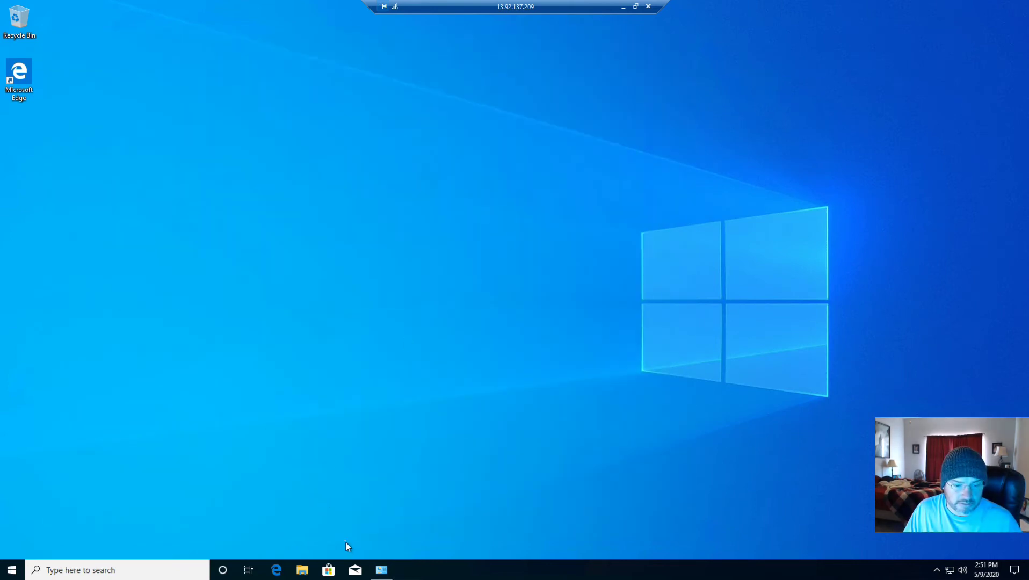
Restore the System window and change the computer's membership from workgroup to the domain contoso.com
left_click(381, 570)
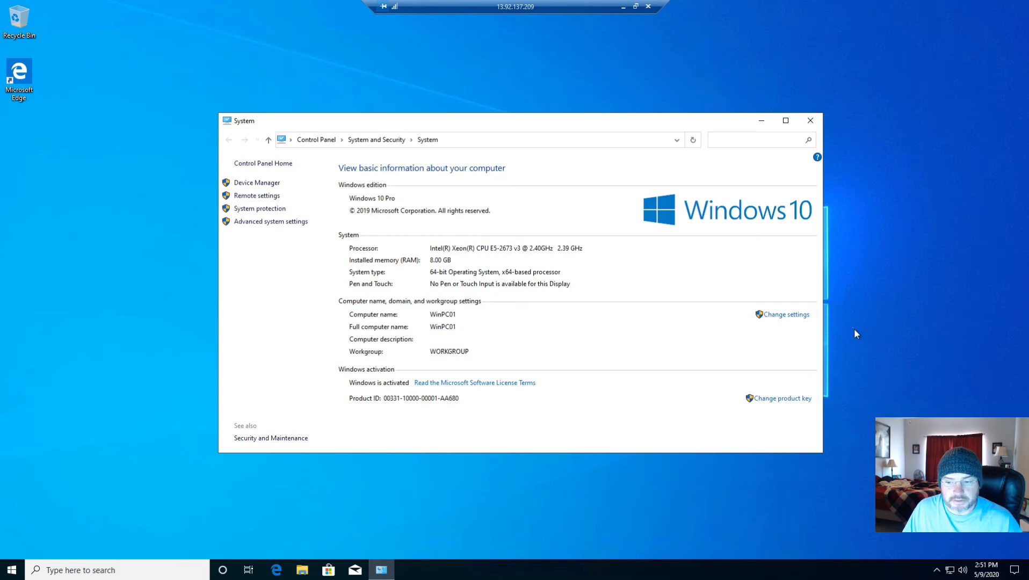
left_click(791, 317)
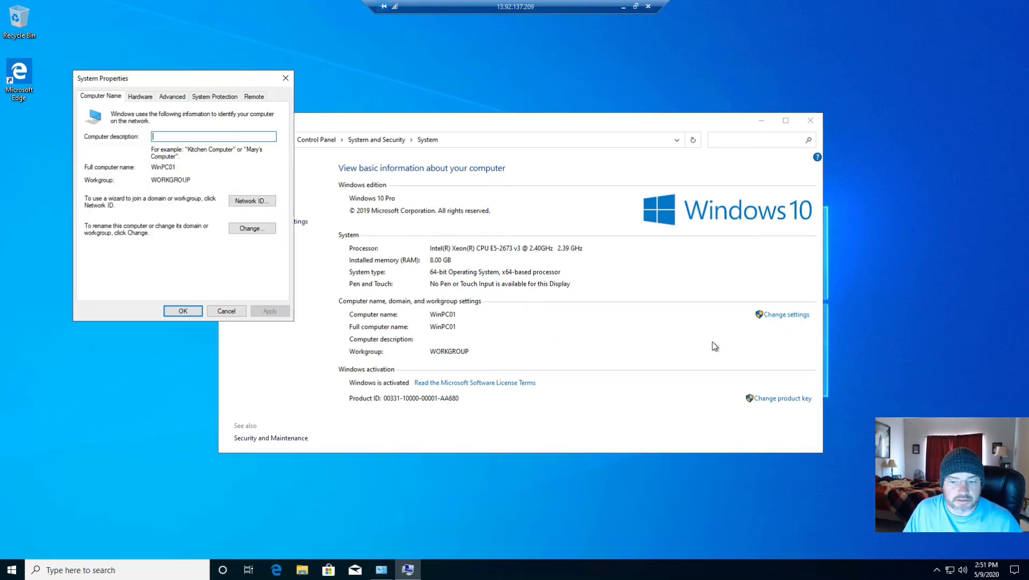
left_click(260, 232)
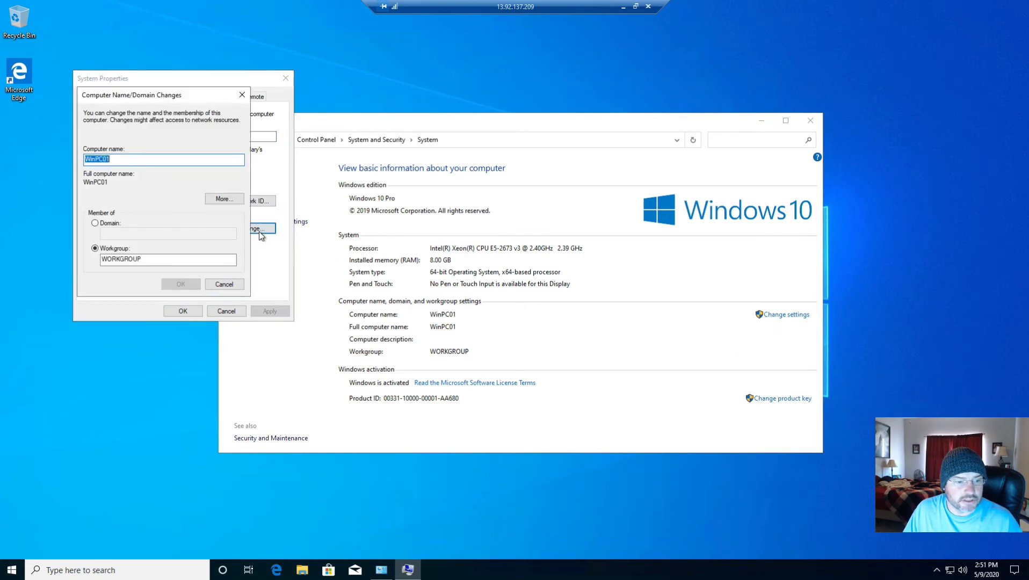
left_click(106, 223)
type("c")
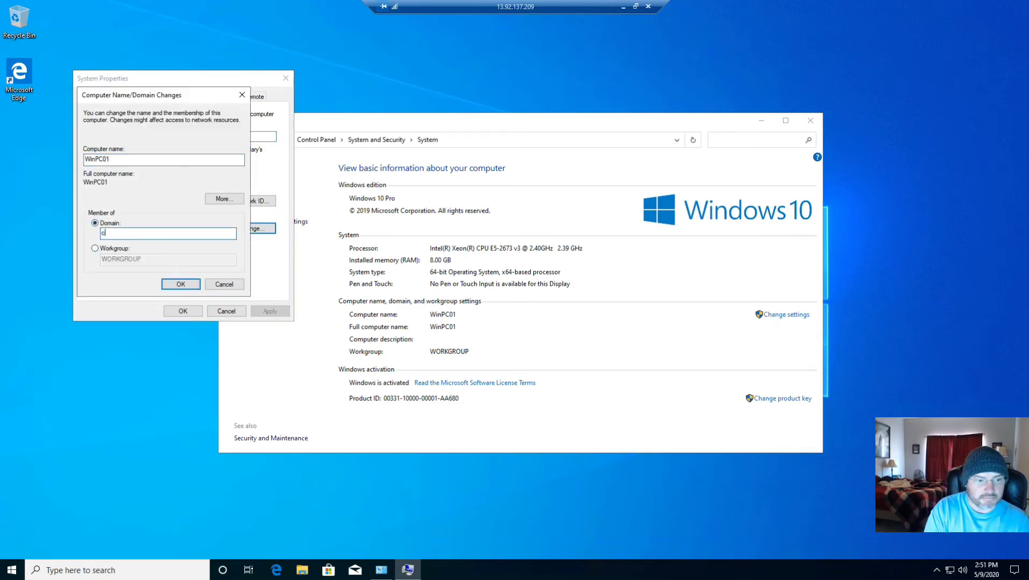
type("ontoso.com")
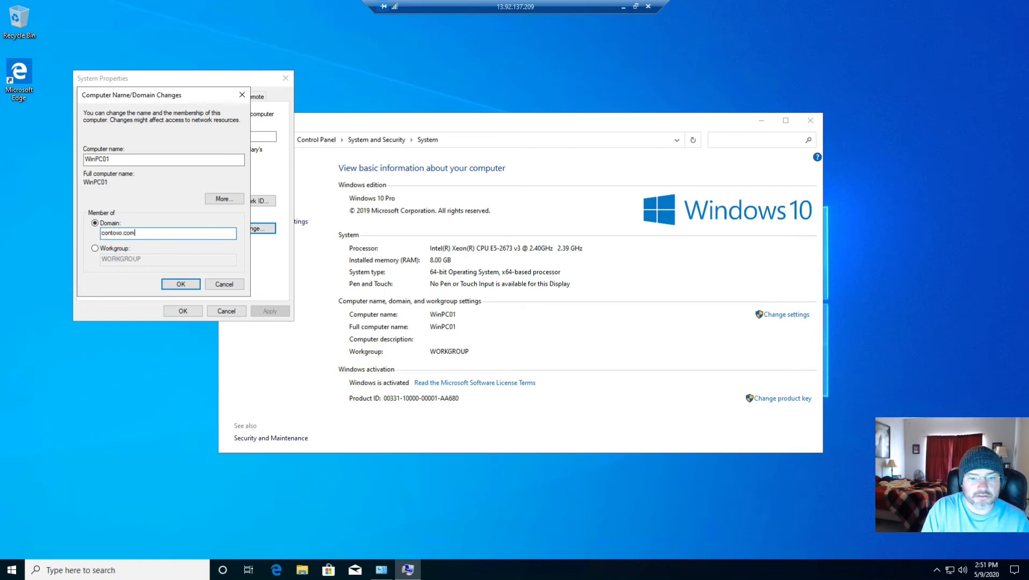
key("Return")
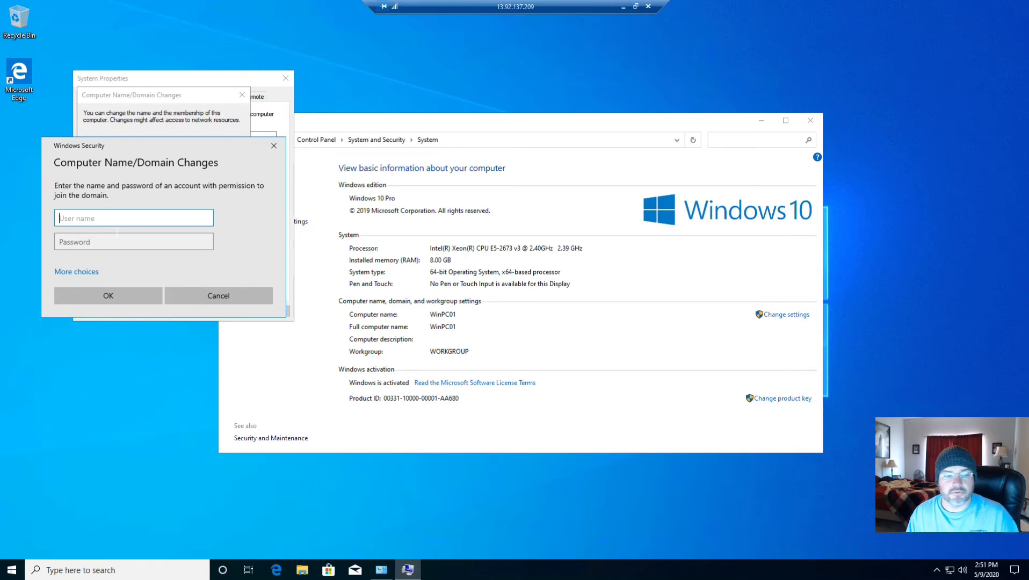
Authorize the domain join with the contoso\localadmin account and its password, and acknowledge the domain welcome
left_click_drag(123, 149, 551, 77)
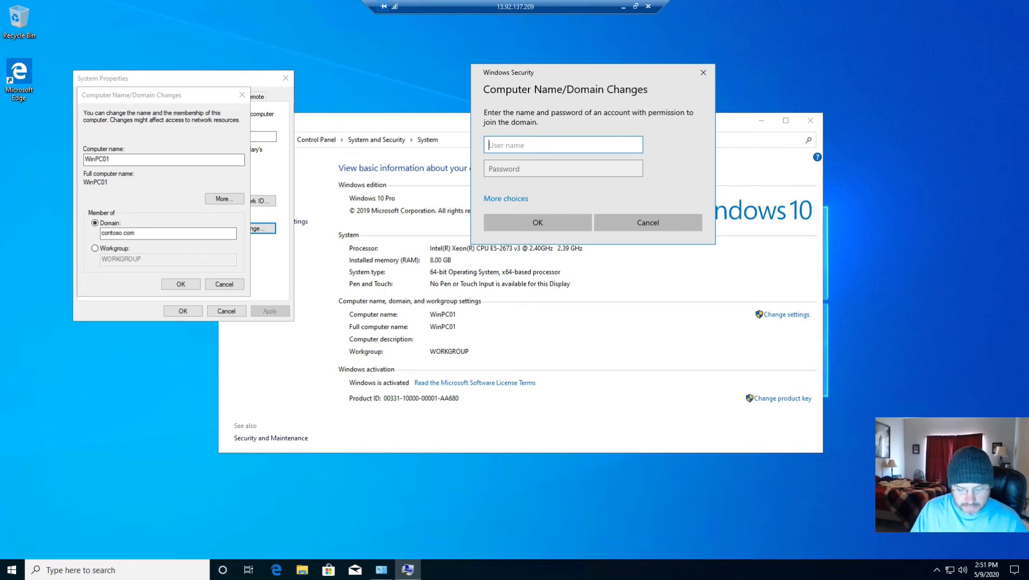
type("contoso\\")
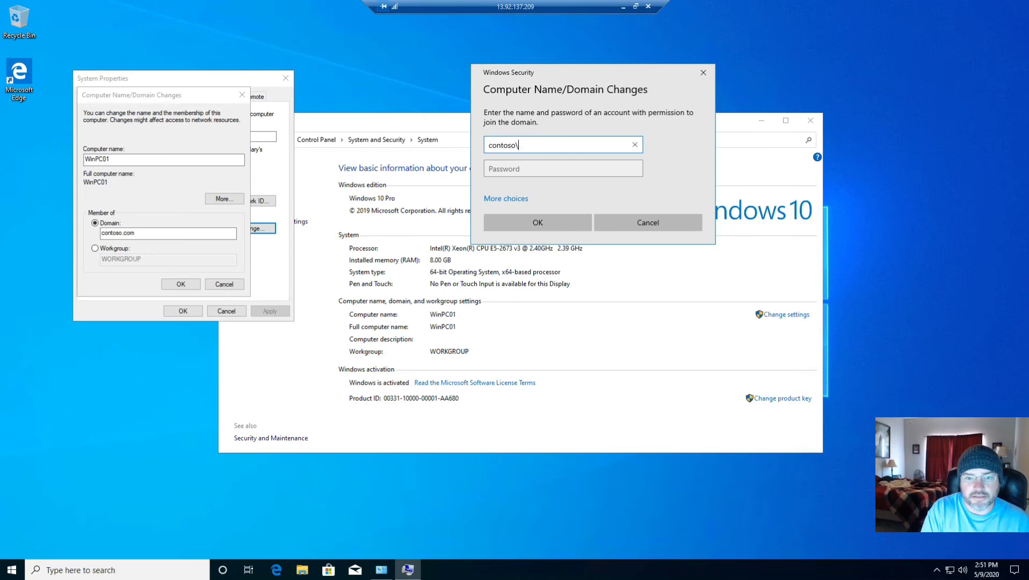
type("locald")
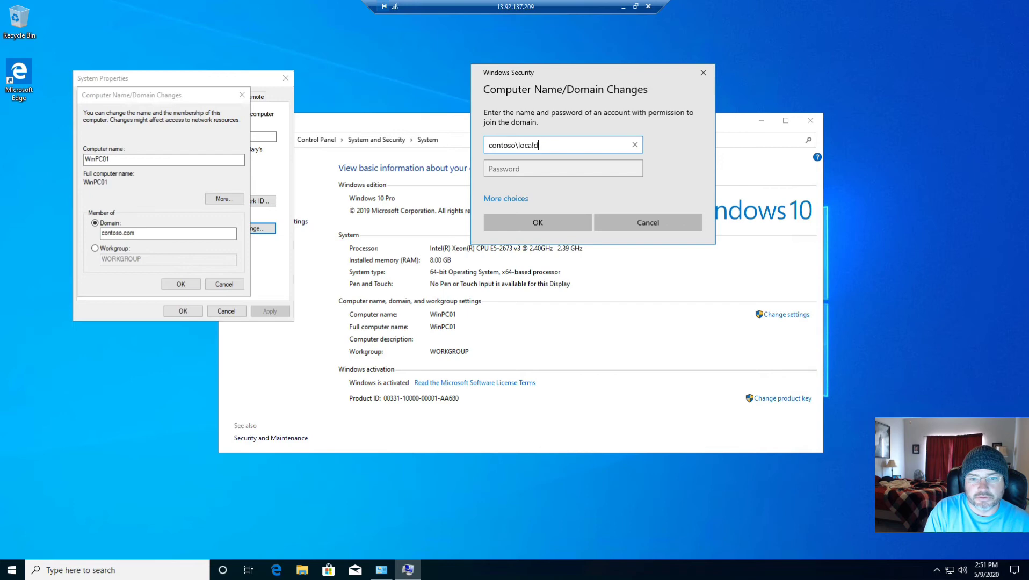
key("BackSpace")
type("admin")
key("Tab")
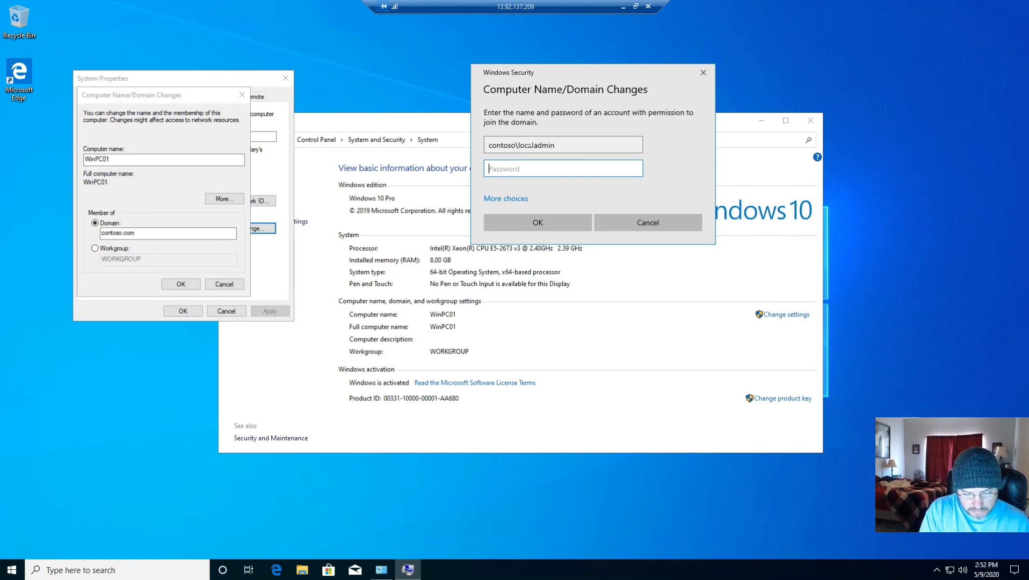
type("•••••")
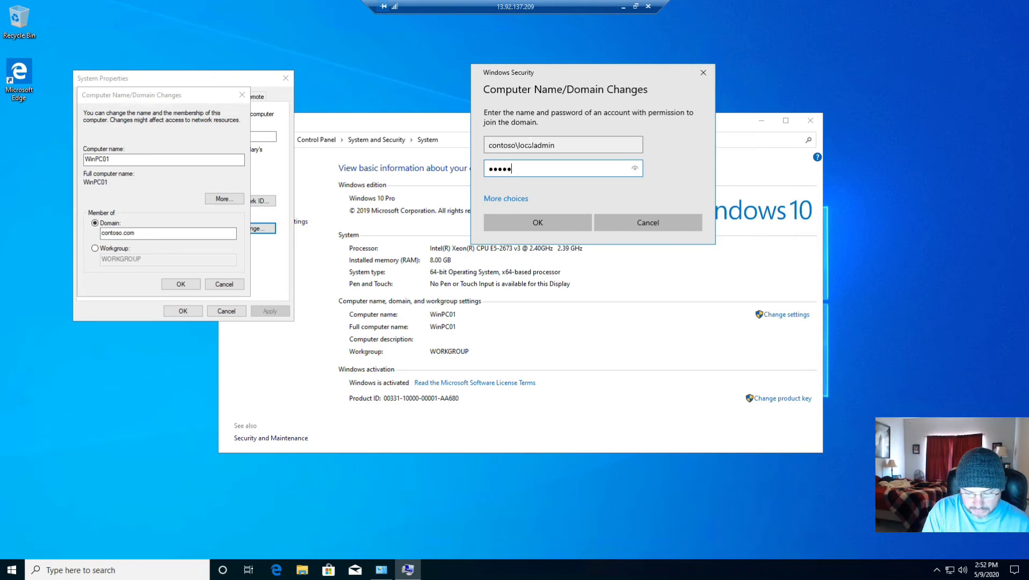
type("••••••")
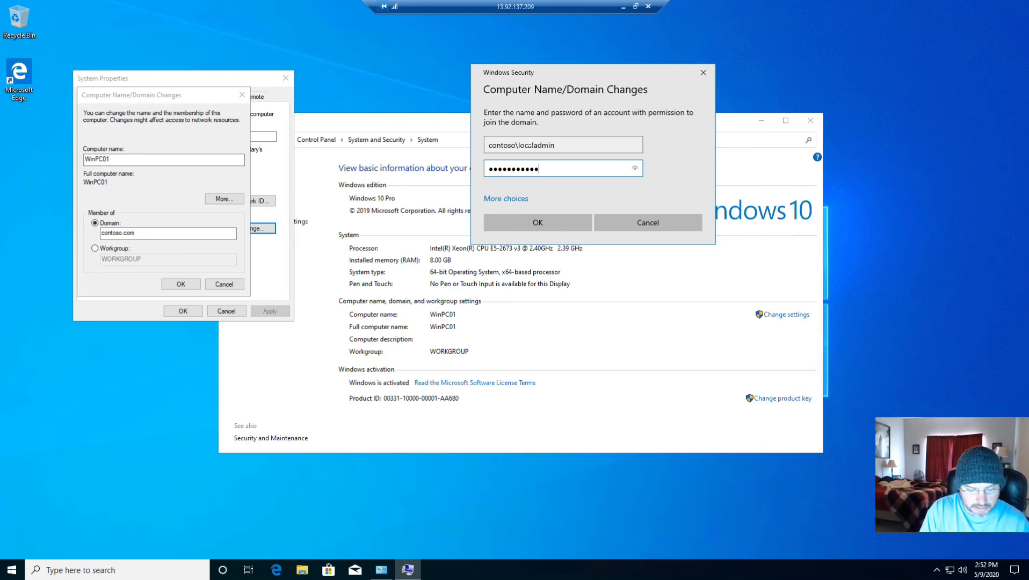
type("•")
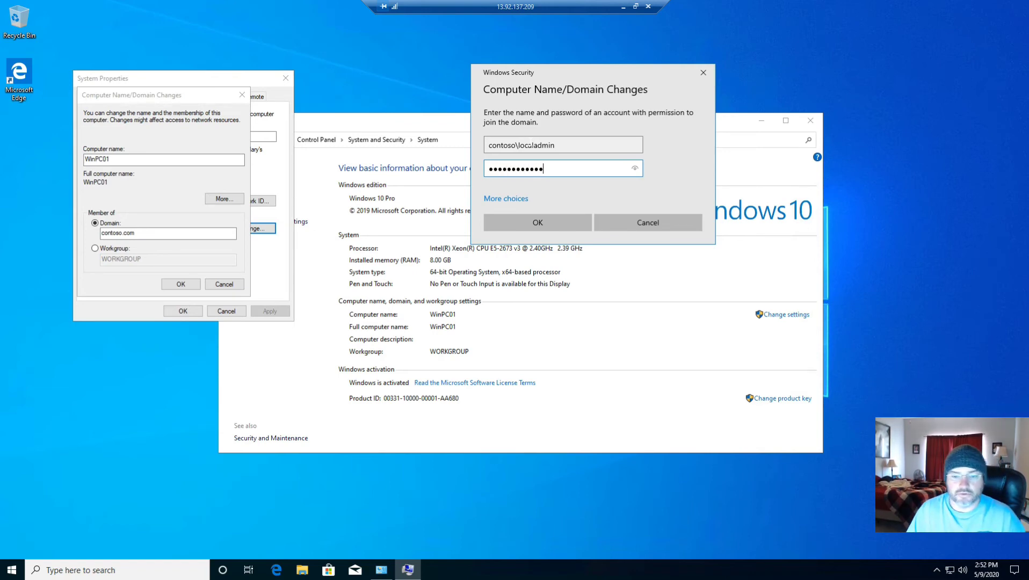
left_click(551, 224)
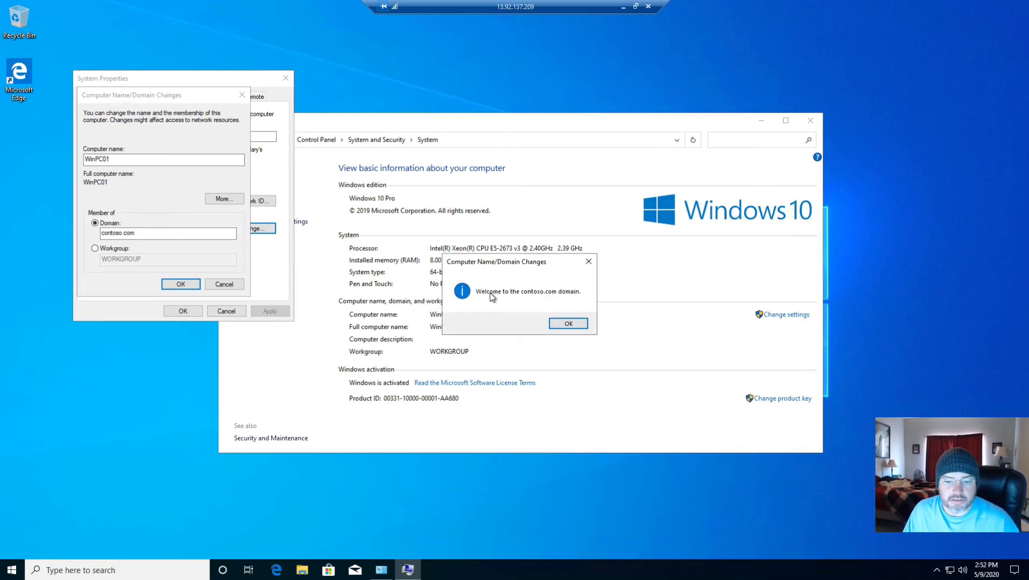
left_click(569, 323)
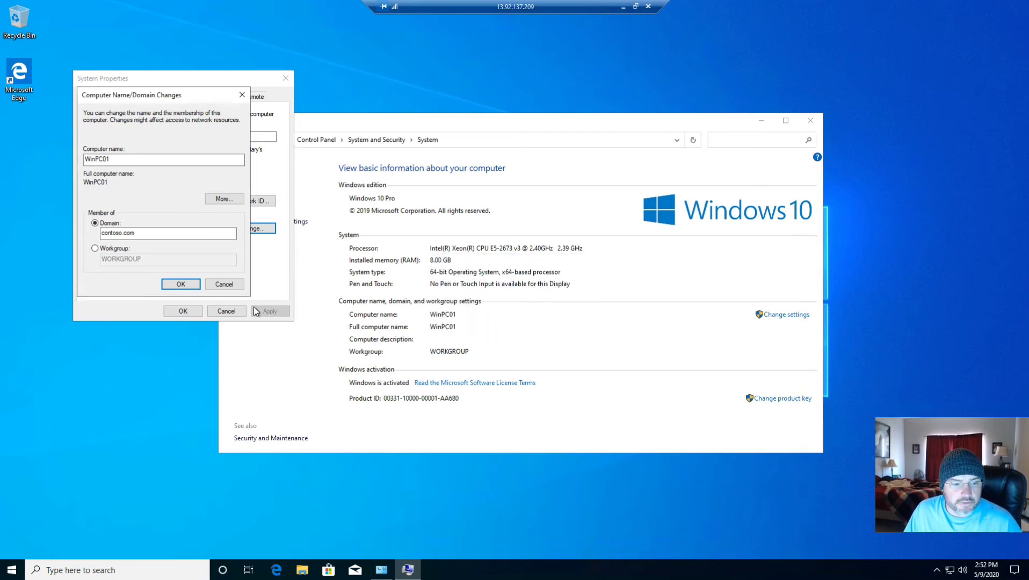
Acknowledge the restart requirement, close System Properties, and restart the computer immediately to apply the domain change
left_click(187, 283)
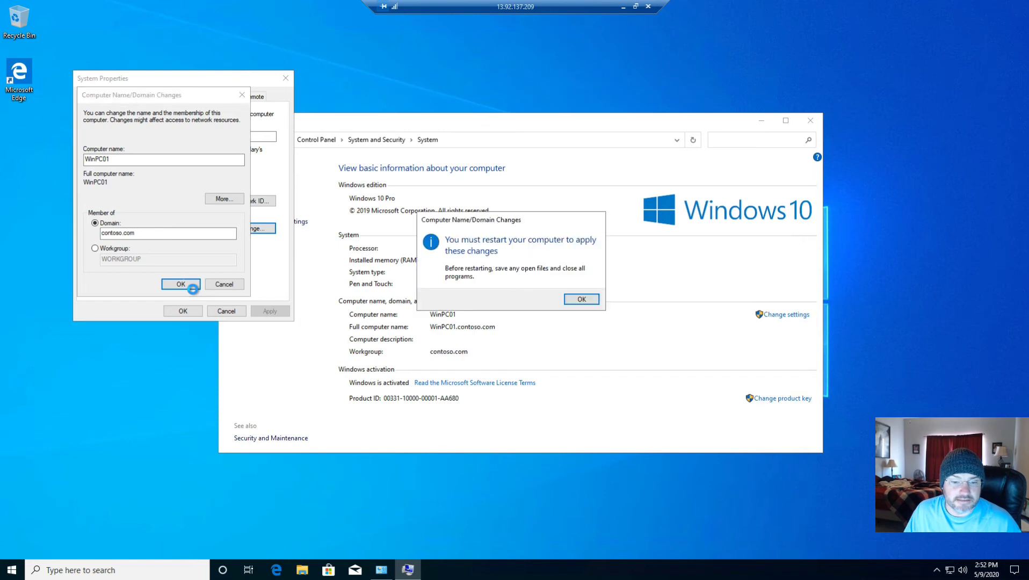
left_click(582, 299)
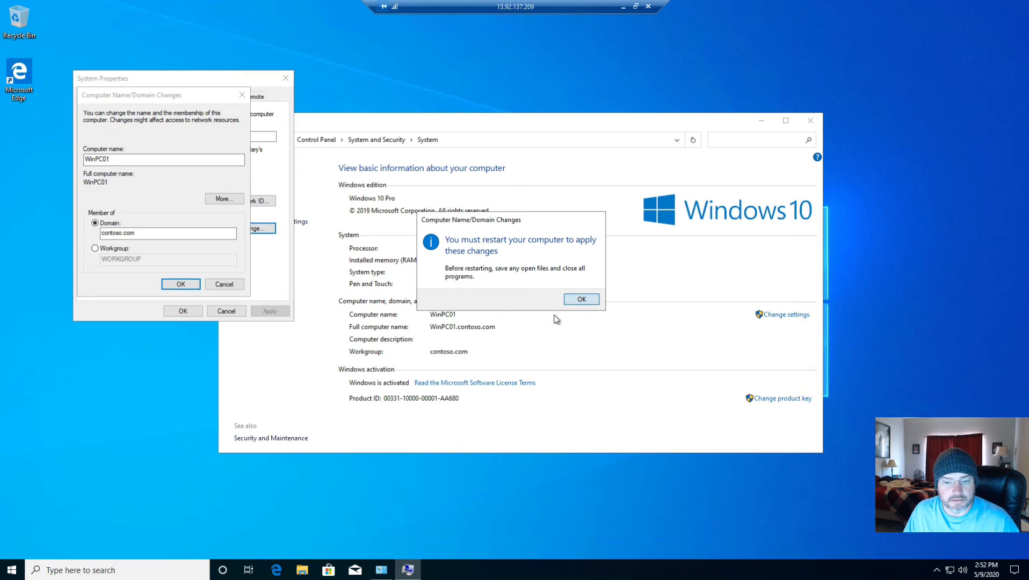
left_click(182, 311)
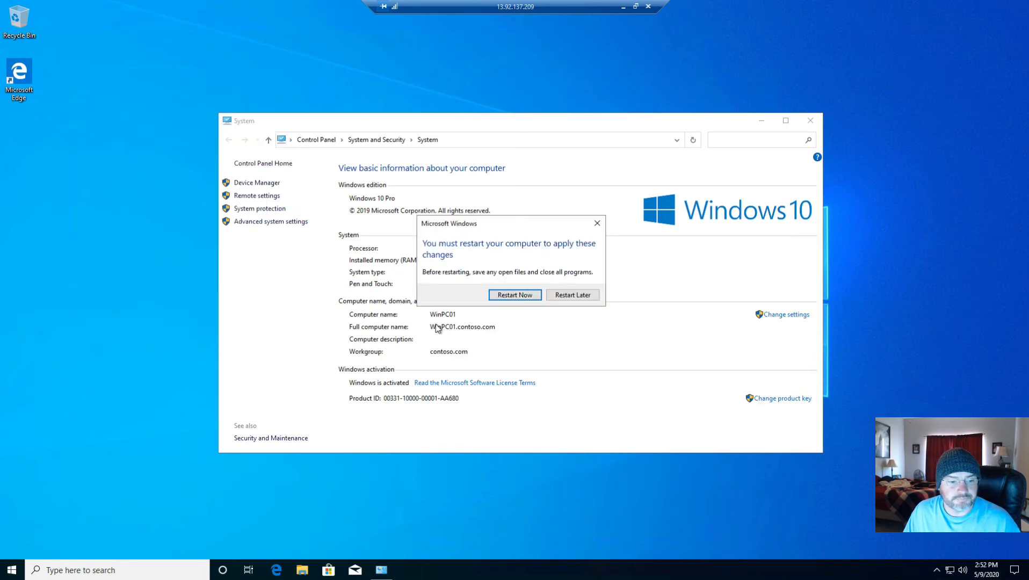
left_click(524, 298)
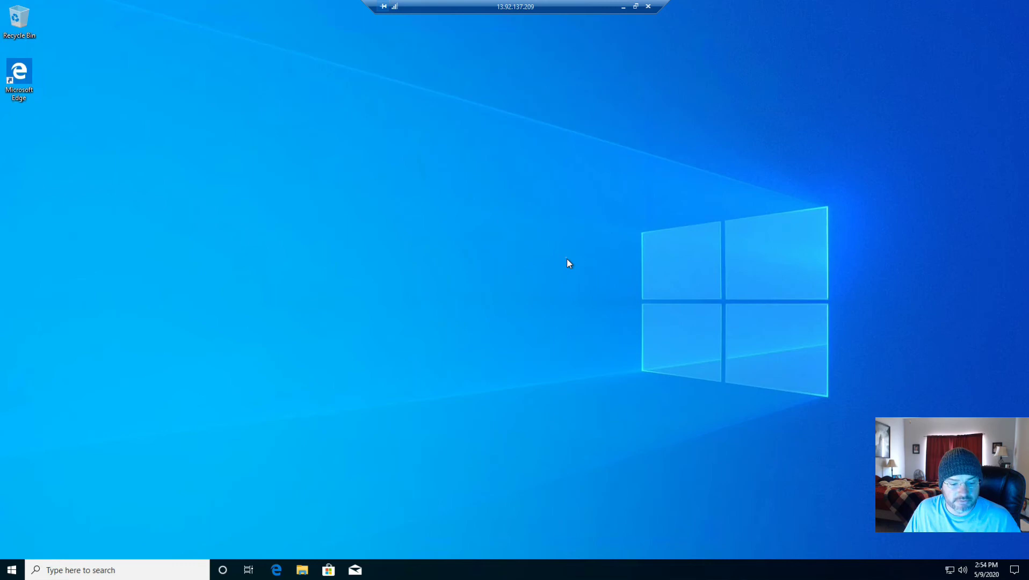
Check the full computer name and domain membership in This PC's system information, and close the System window
left_click(97, 570)
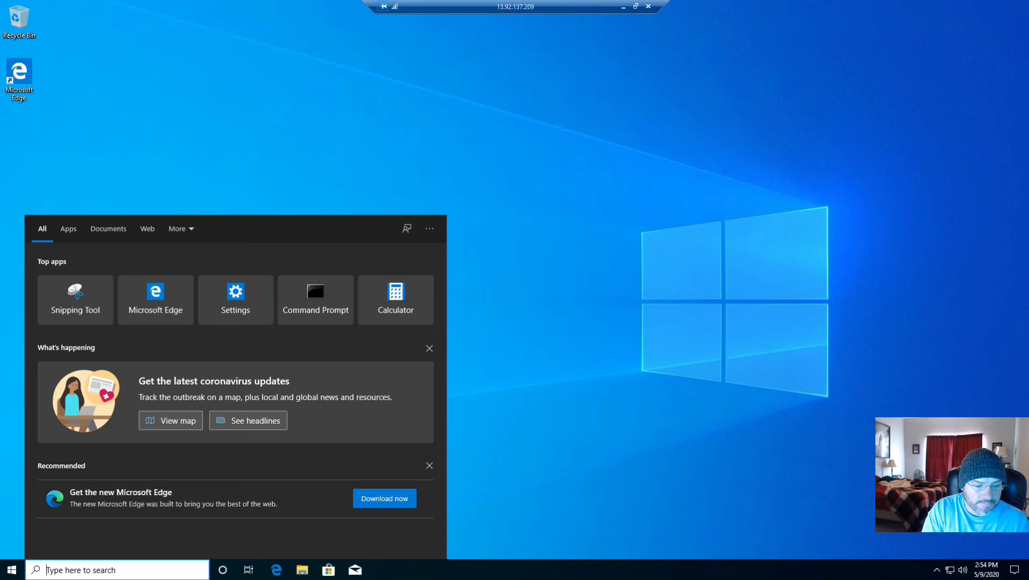
type("this pic")
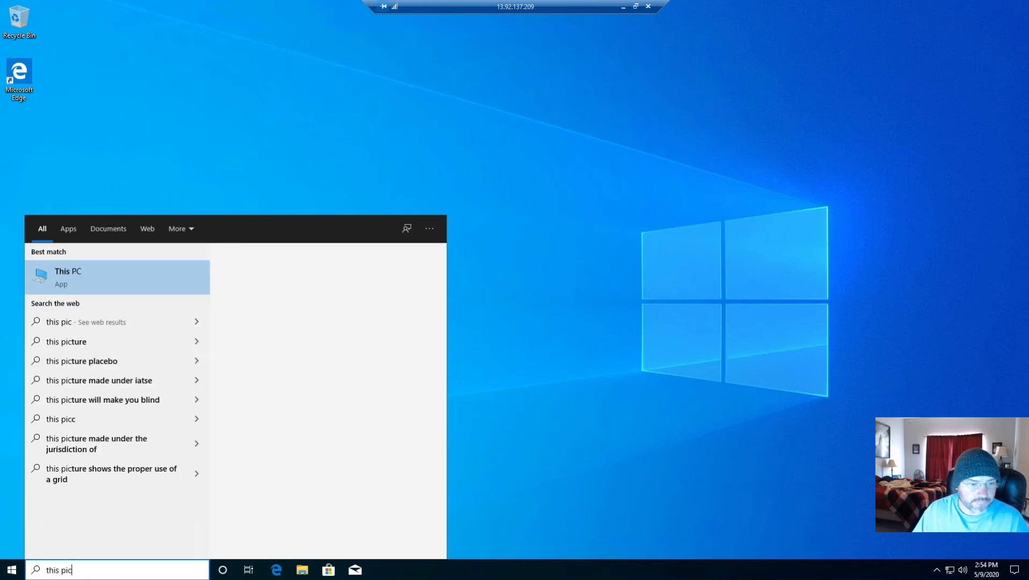
right_click(88, 288)
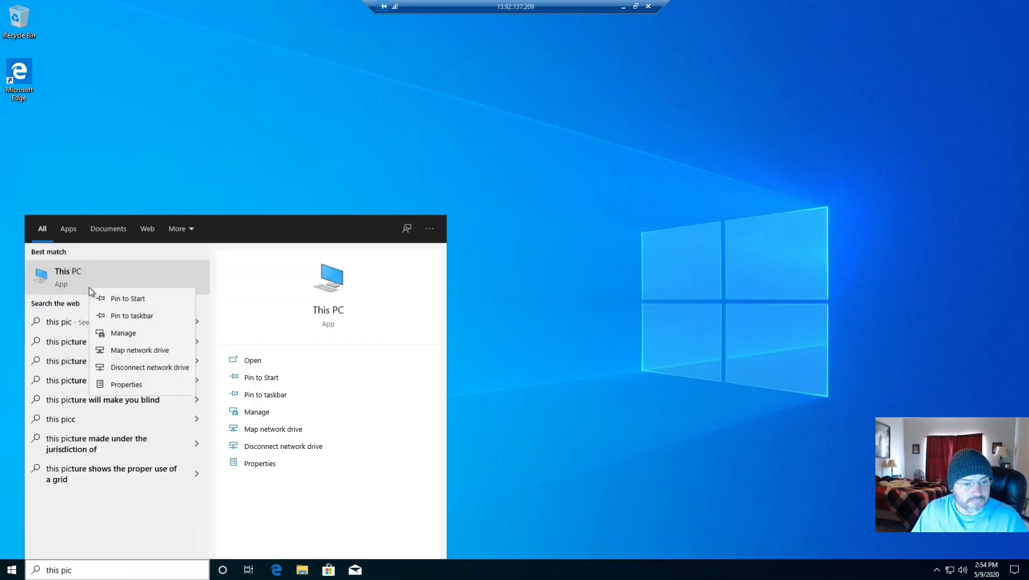
left_click(126, 384)
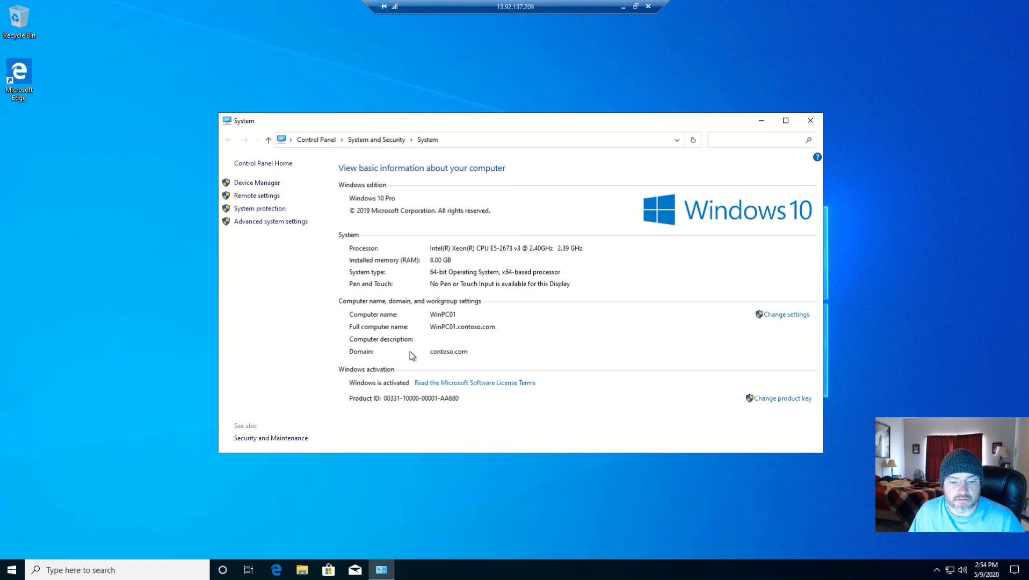
left_click(811, 120)
Search for Computer Management from the taskbar and open it on the local computer
left_click(117, 570)
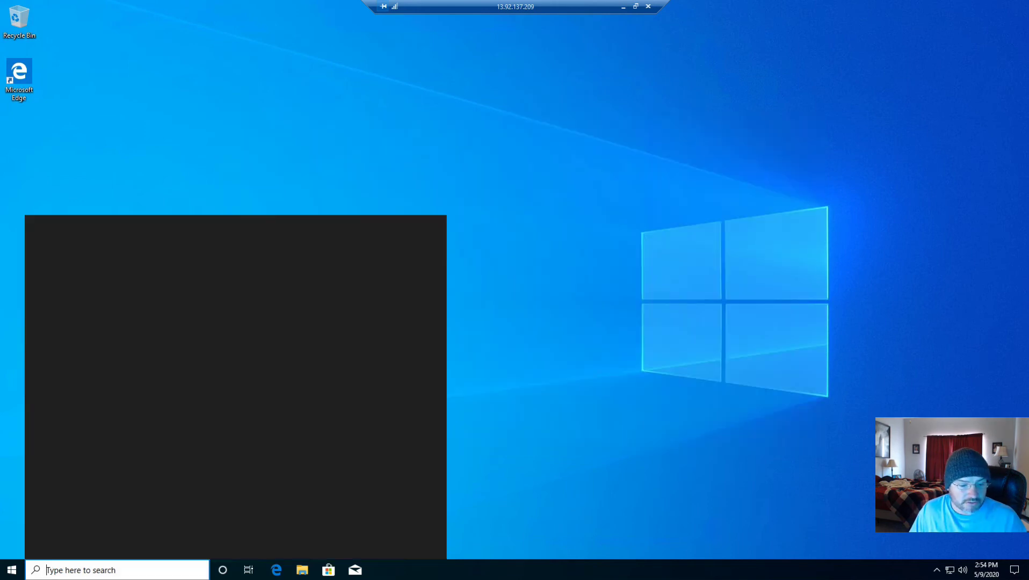
type("computer")
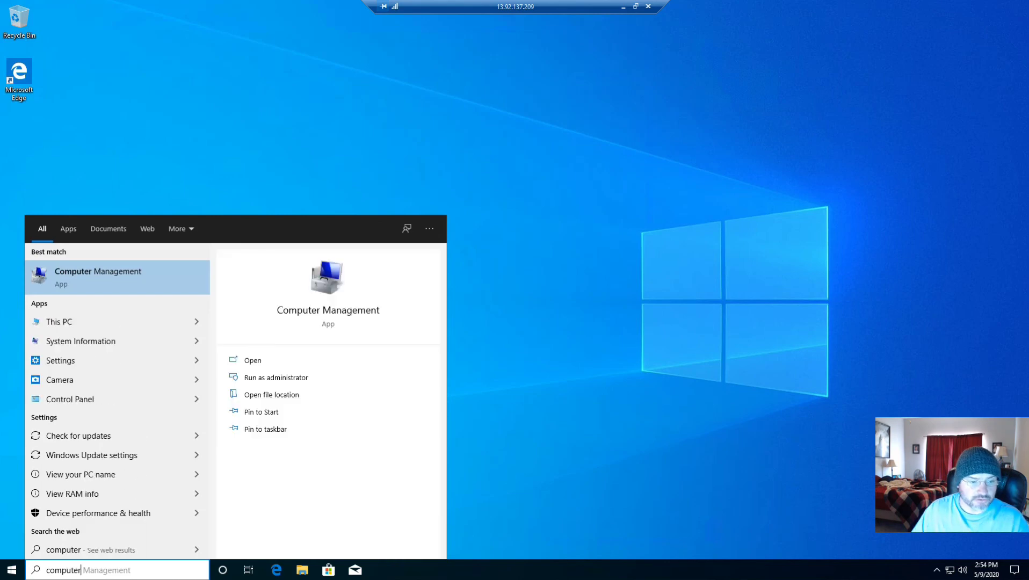
left_click(81, 274)
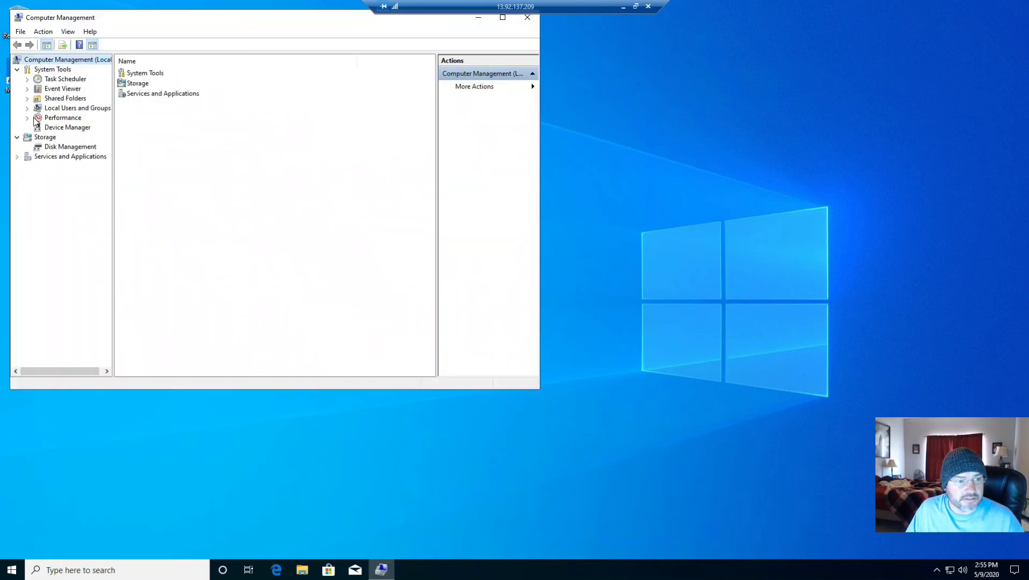
Examine the members of the local Administrators group without changing them, and close Computer Management
left_click(27, 109)
left_click(64, 127)
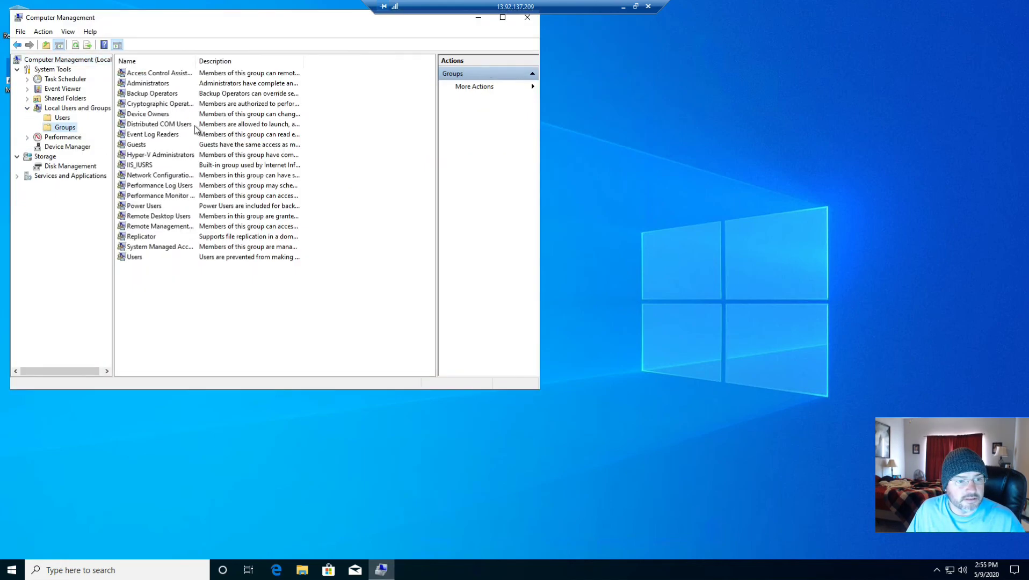
double_click(166, 84)
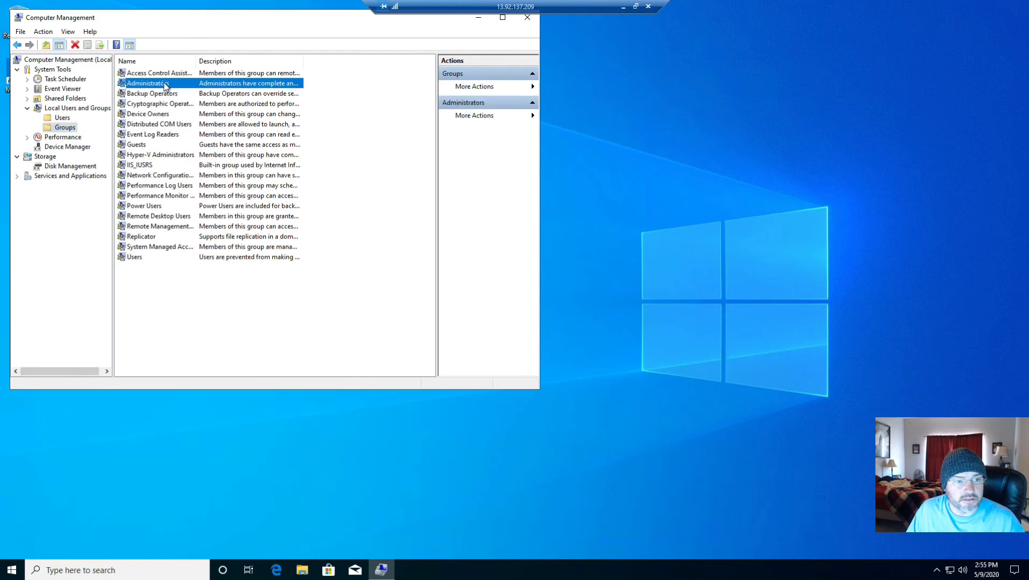
left_click(215, 188)
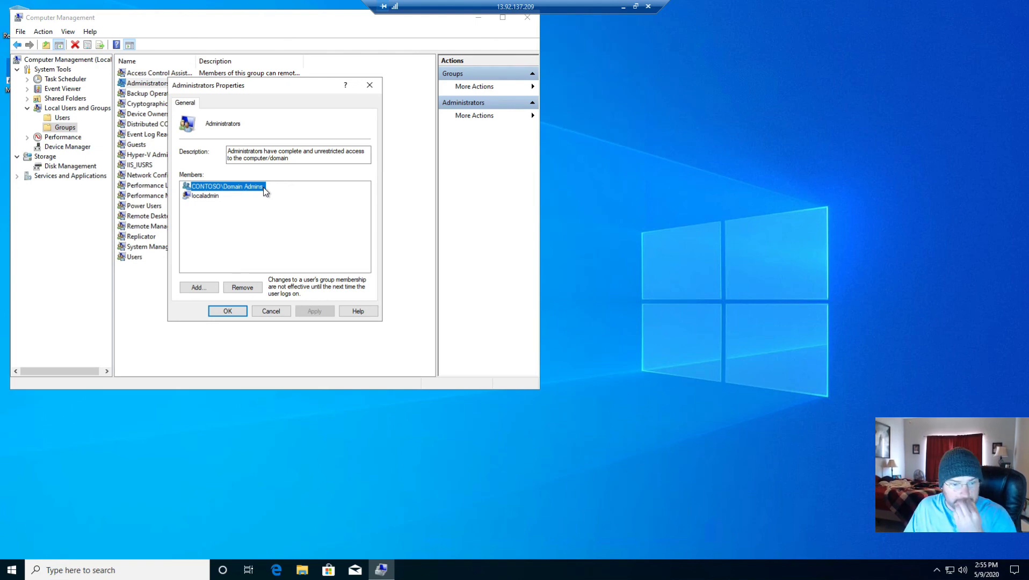
left_click(270, 311)
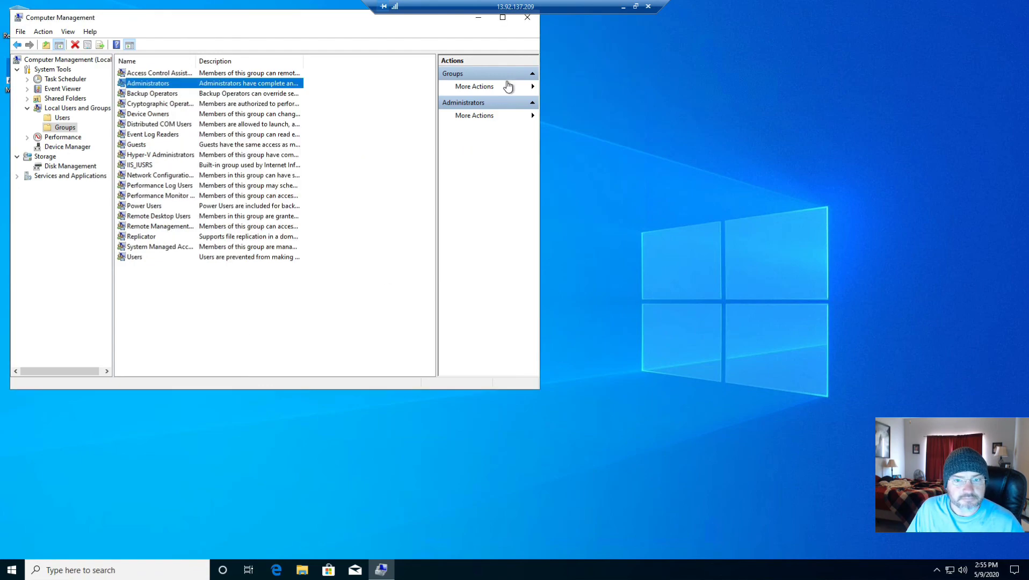
left_click(527, 17)
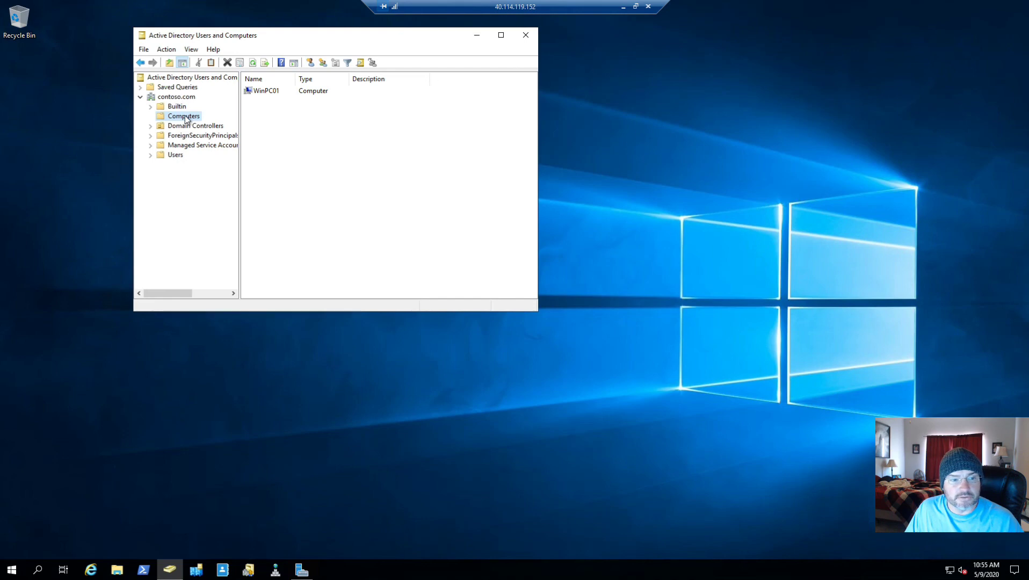
In Active Directory Users and Computers on the domain controller, examine WinPC01's general, operating system and location properties, and cancel without changes
left_click(273, 95)
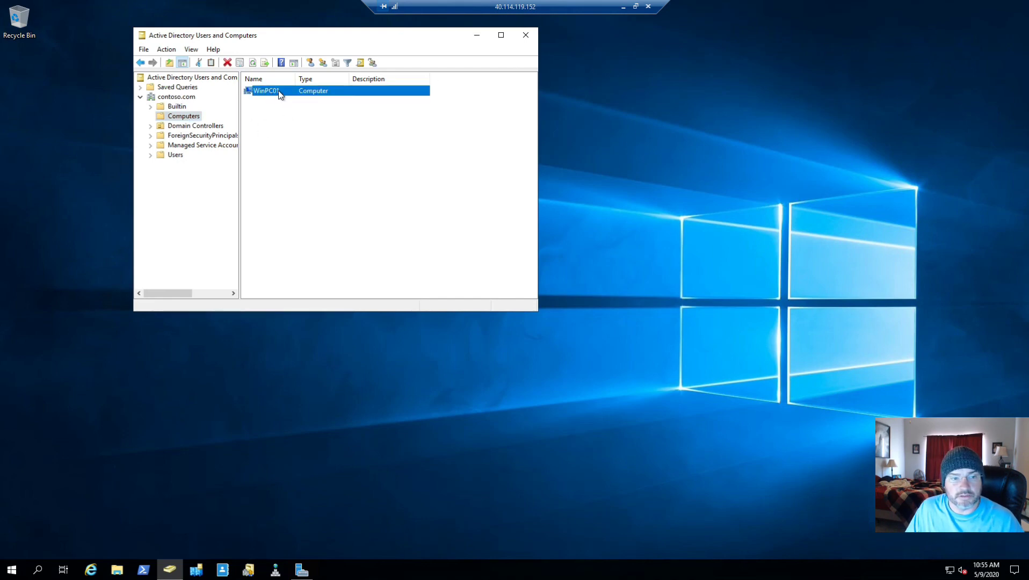
double_click(278, 90)
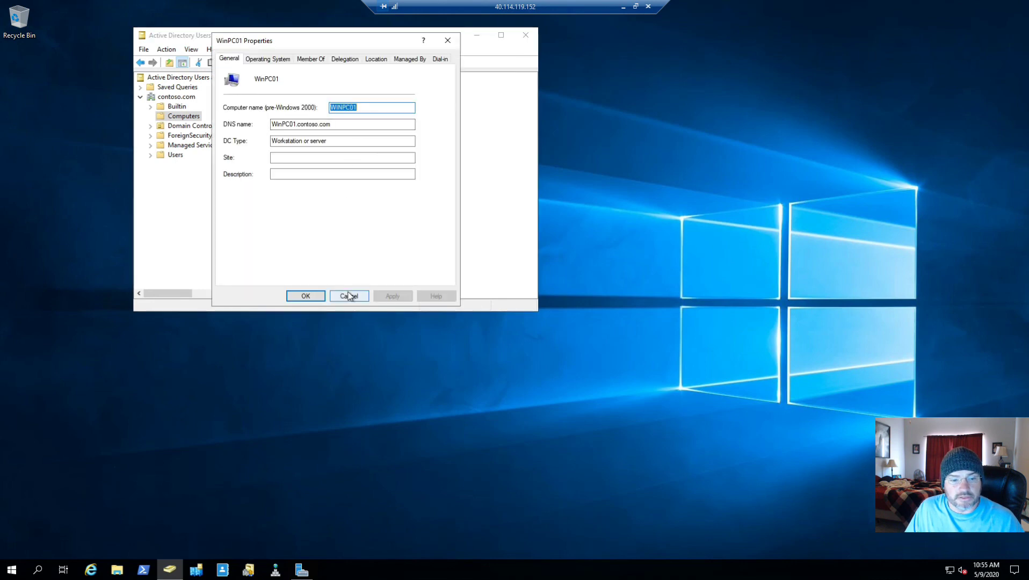
left_click(261, 59)
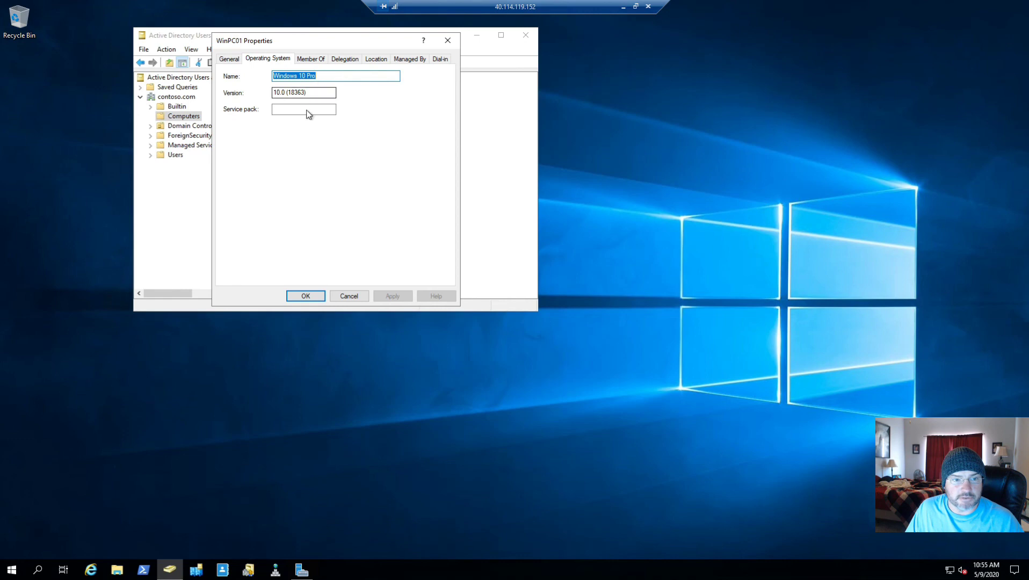
left_click(388, 60)
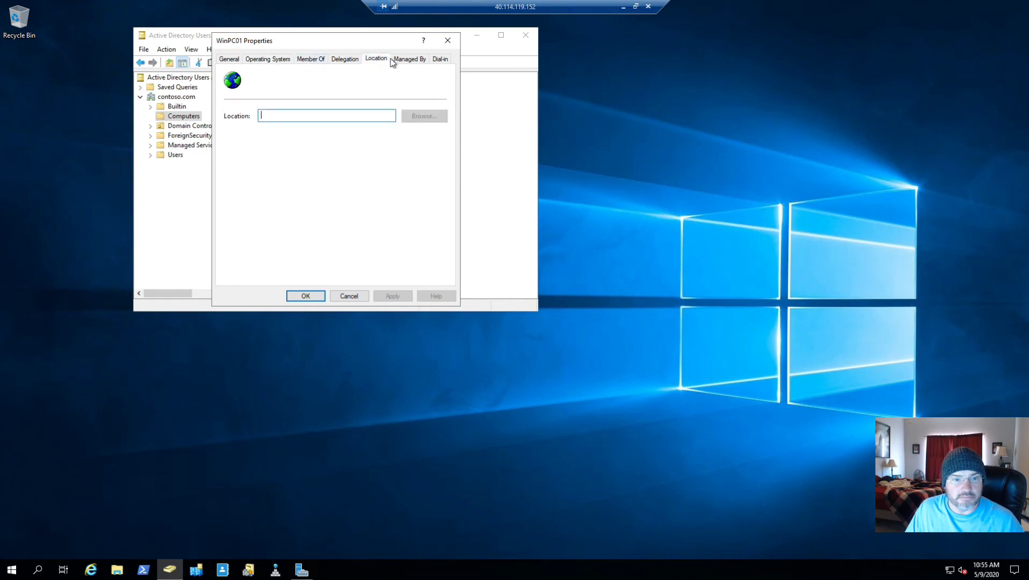
left_click(350, 297)
Launch remote management of WinPC01 from its computer object in the contoso.com Computers container
right_click(284, 94)
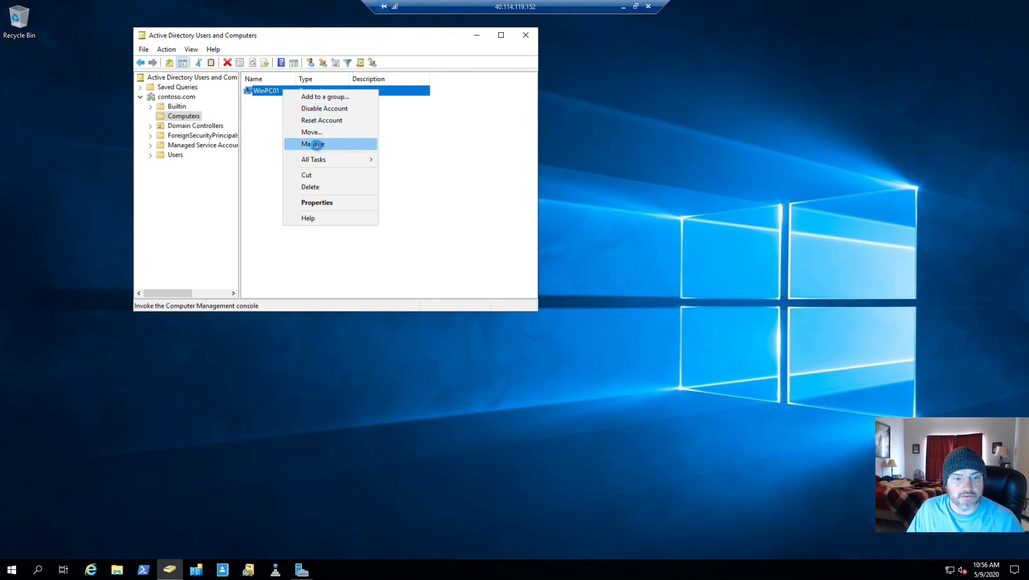
left_click(312, 143)
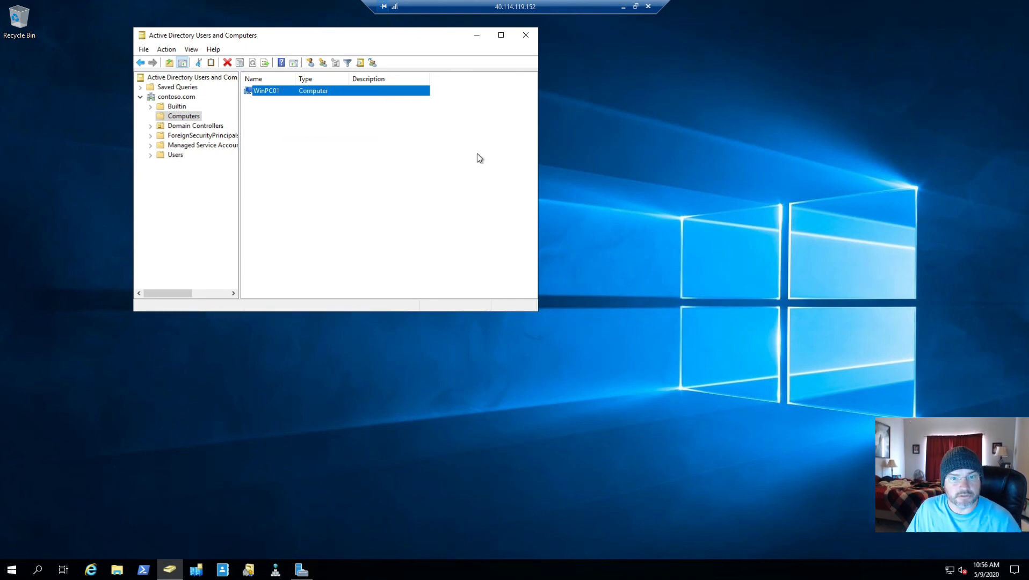